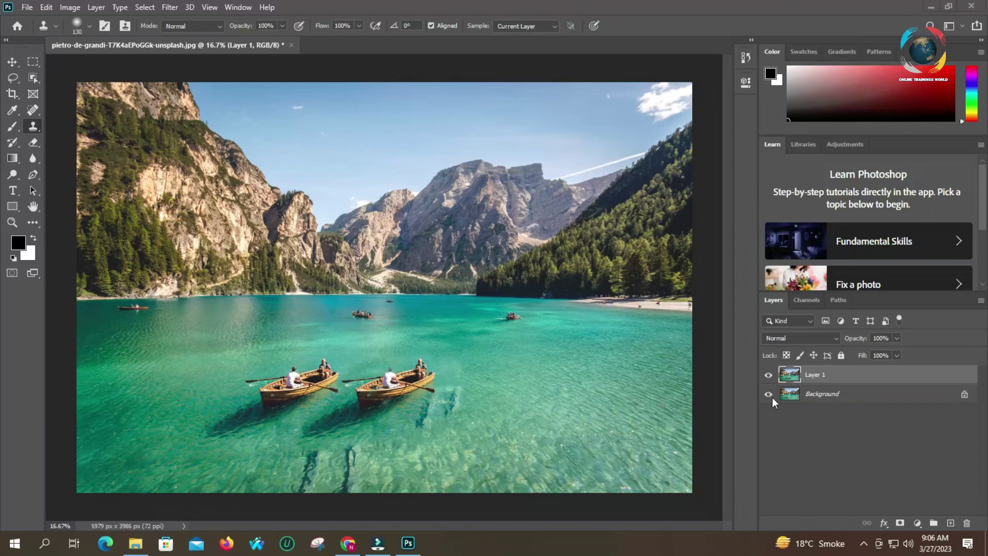
Hide Layer 1, add a new empty layer above it, and set the Clone Stamp sampling to Current & Below
left_click(770, 378)
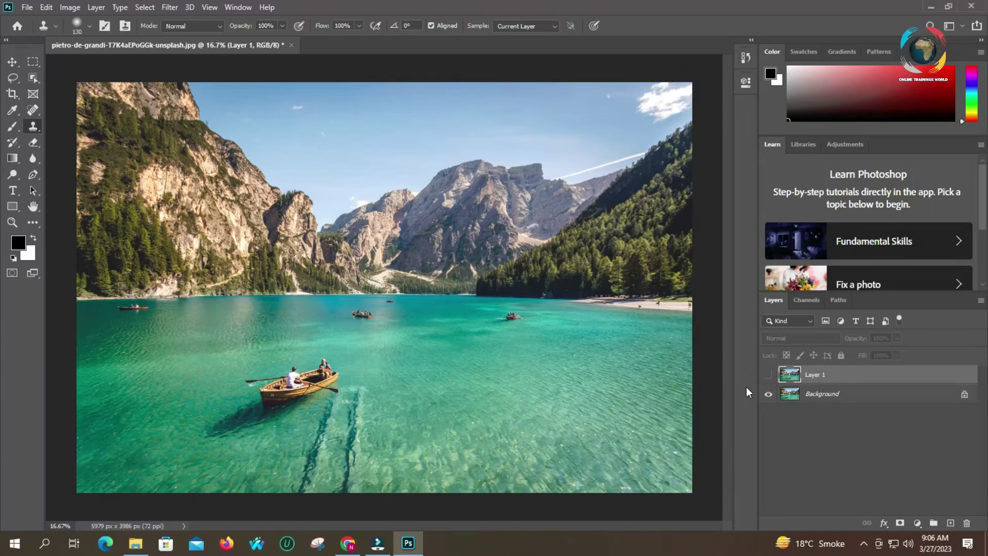
key("ctrl+shift+alt+n")
left_click(545, 26)
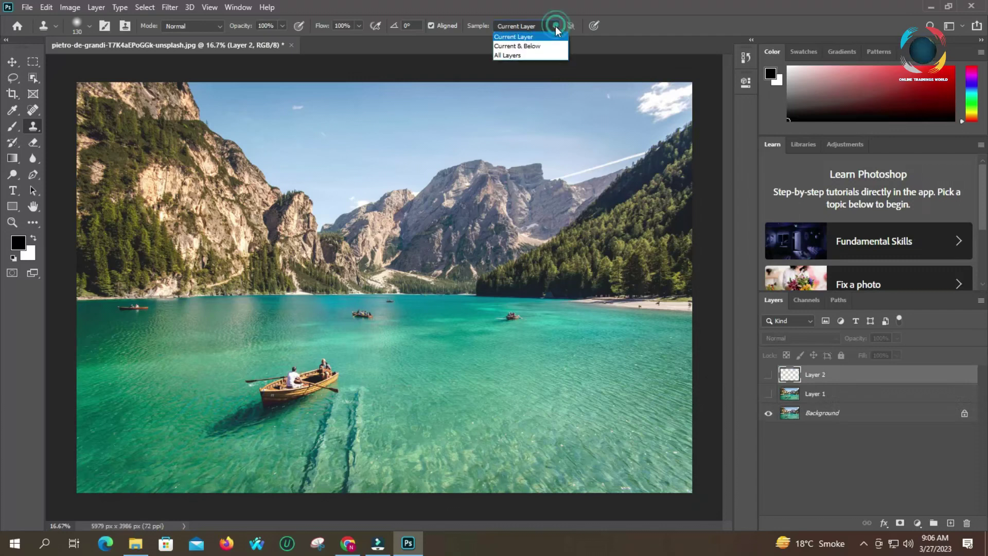
left_click(528, 47)
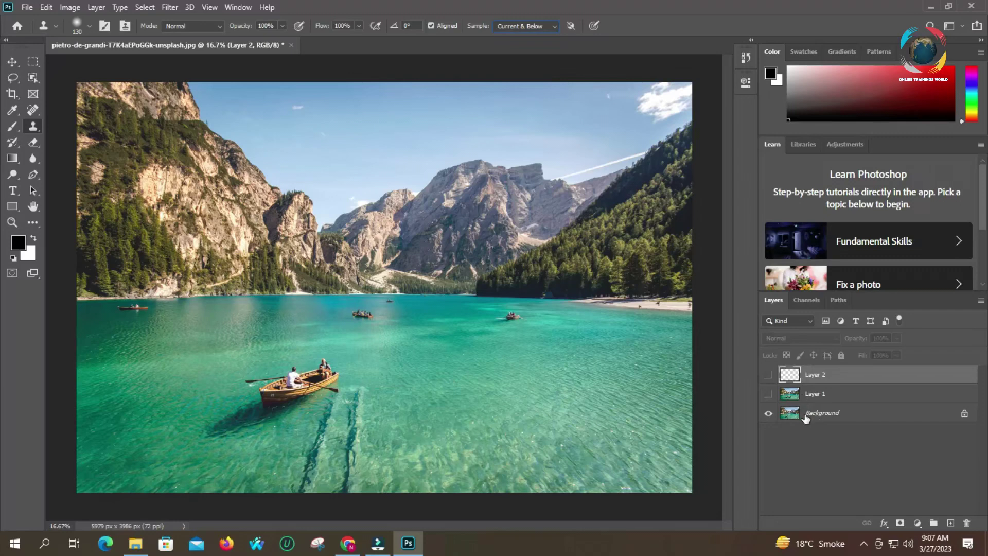
Set the Clone Stamp to sample All Layers
left_click(550, 28)
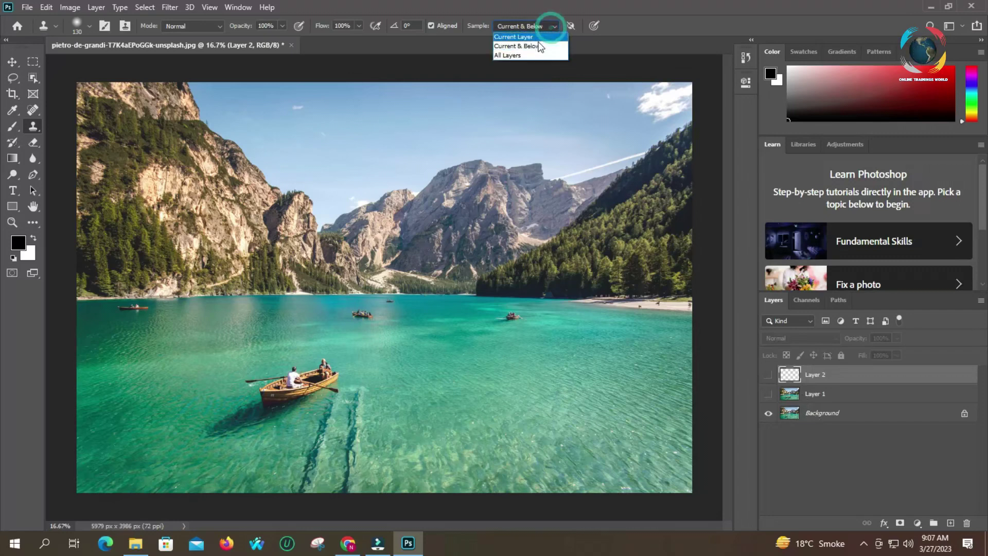
left_click(514, 56)
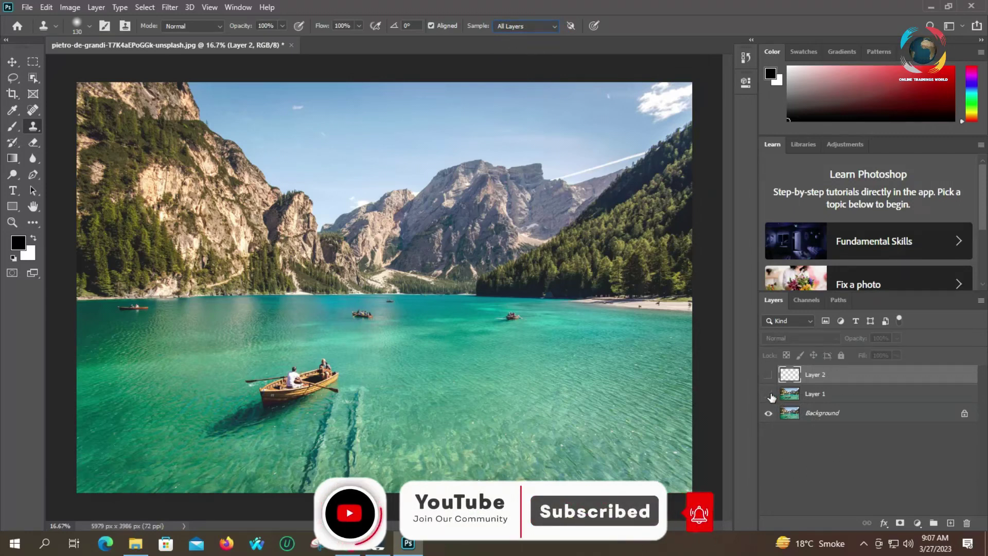
Toggle Layer 1's visibility, make Layer 2 visible, and open the document history
left_click(769, 394)
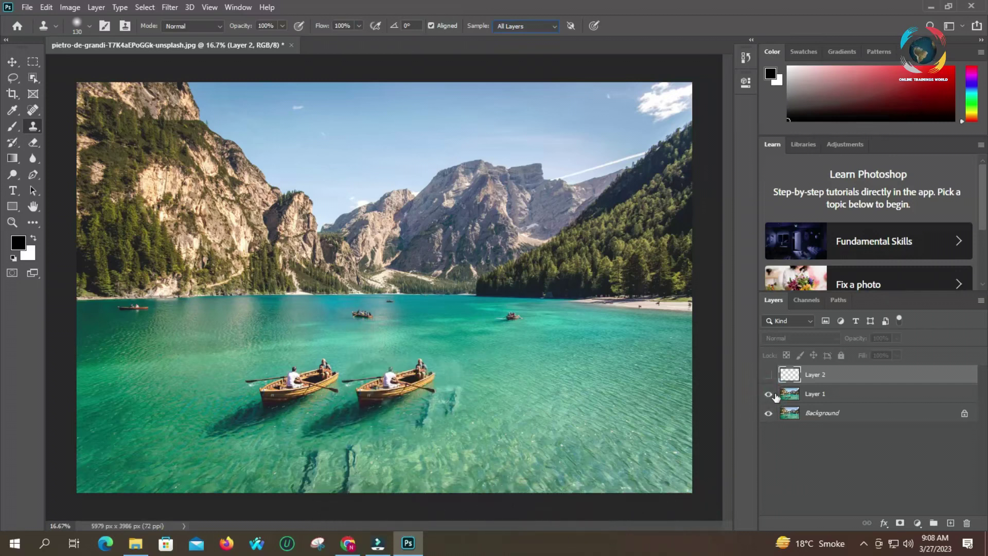
right_click(767, 395)
left_click(752, 372)
left_click(768, 376)
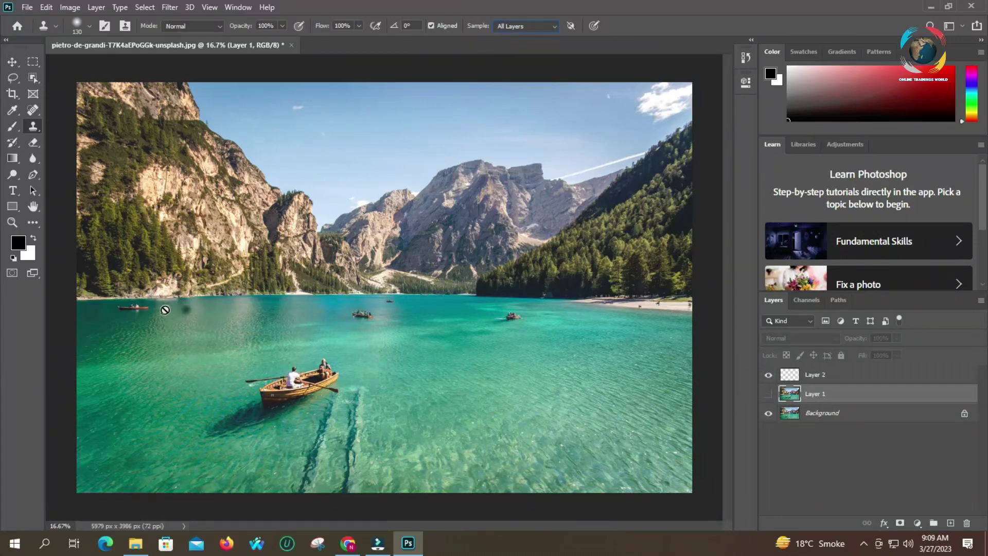
left_click(746, 58)
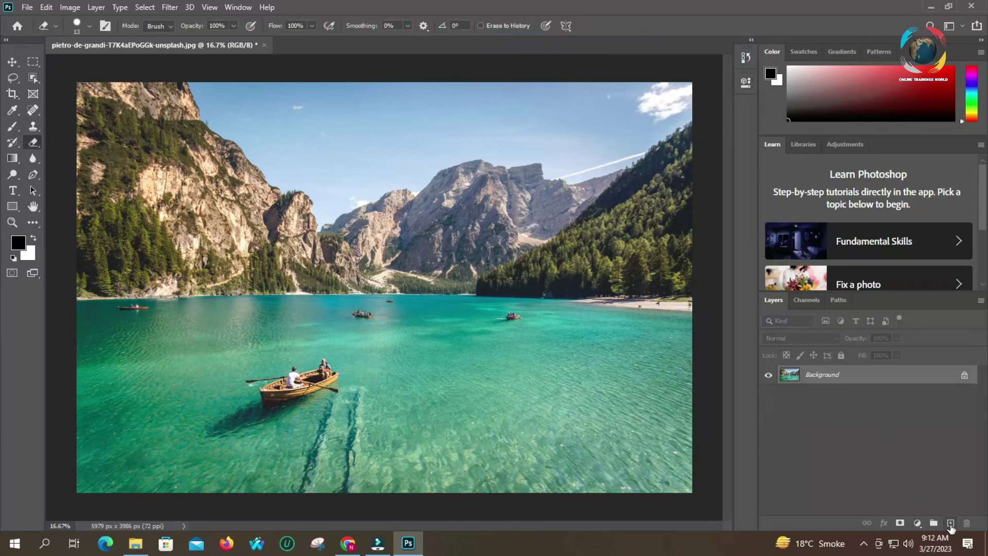
Add a new empty layer above the Background and select the Clone Stamp tool
left_click(950, 523)
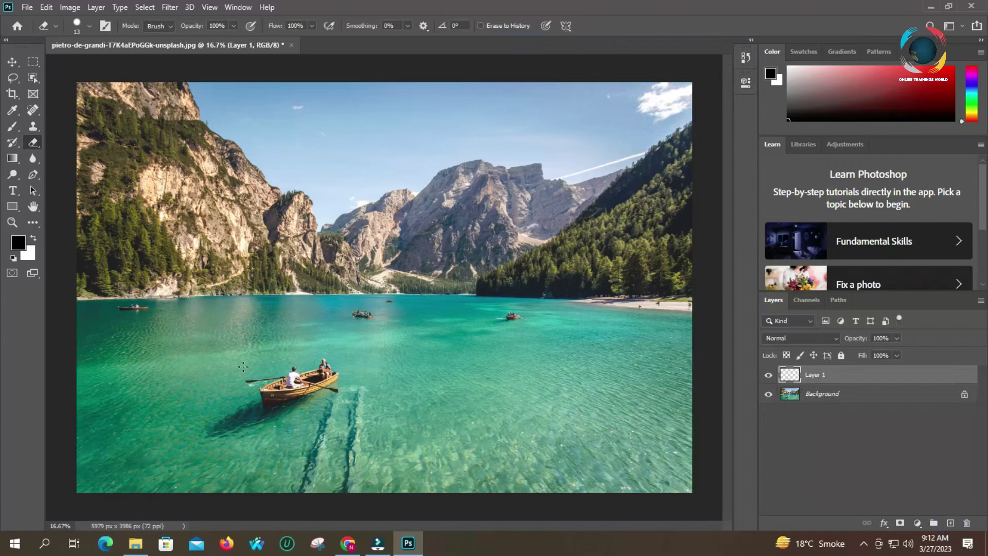
left_click(34, 127)
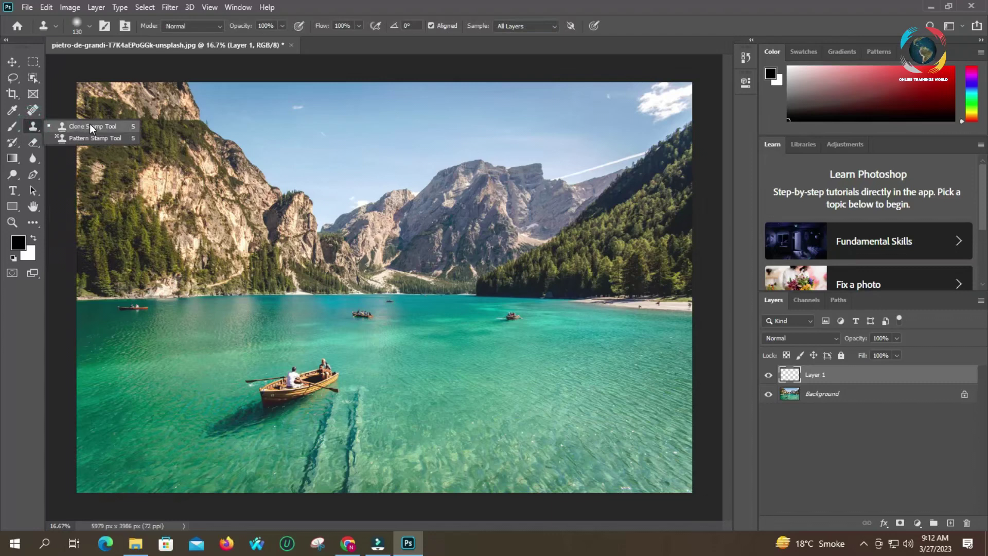
left_click(92, 128)
Set the Clone Stamp brush size to 400 px
left_click(88, 25)
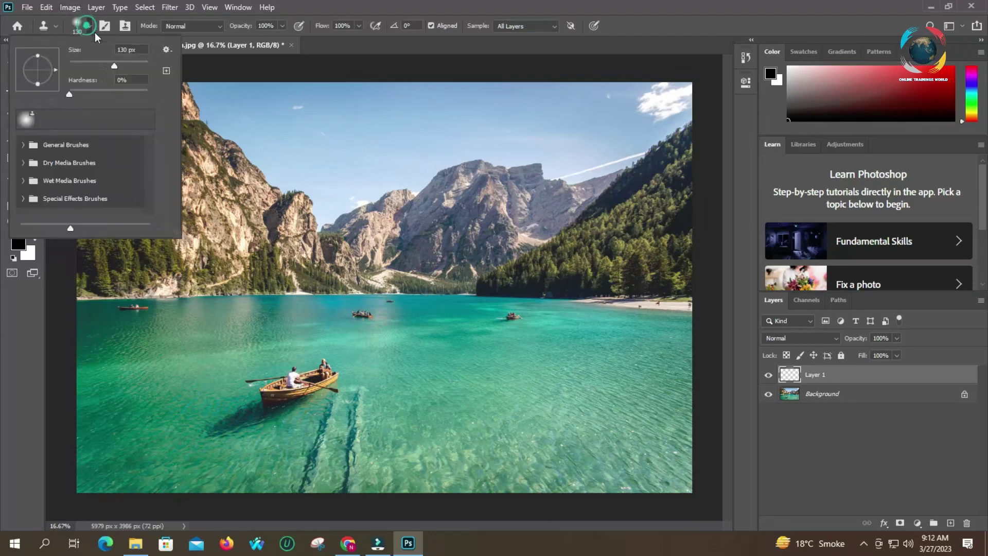
left_click(118, 66)
type("21")
type("40")
type("0")
key("Return")
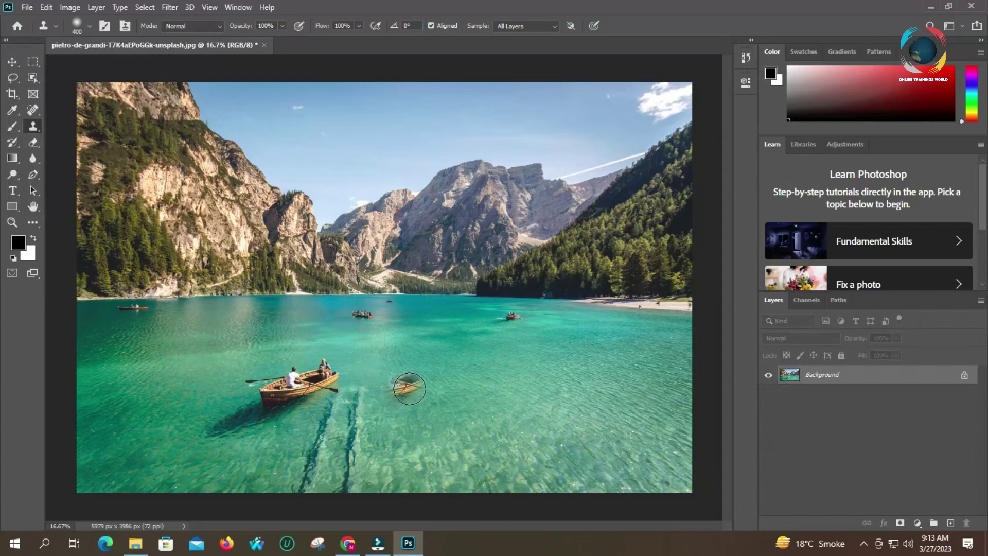
Clone the large rowing boat directly on the Background beside the original, and undo the cloning
mouse_move(445, 382)
left_mouse_down()
mouse_move(356, 399)
mouse_move(281, 443)
mouse_move(321, 439)
mouse_move(447, 381)
mouse_move(396, 371)
mouse_move(343, 384)
left_mouse_up()
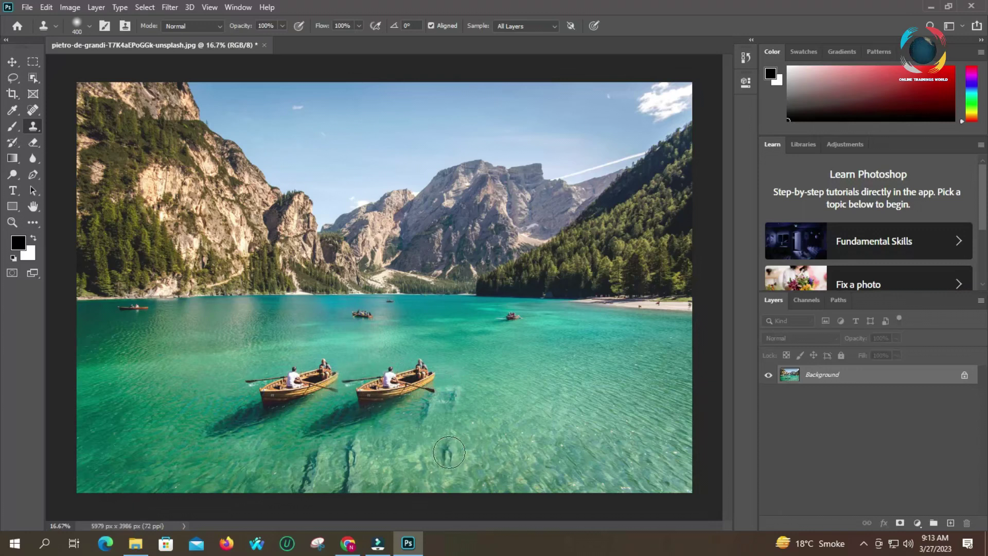
key("ctrl+z")
Add a new layer and clone the large rowing boat onto it, just to the right of the original boat
left_click(949, 523)
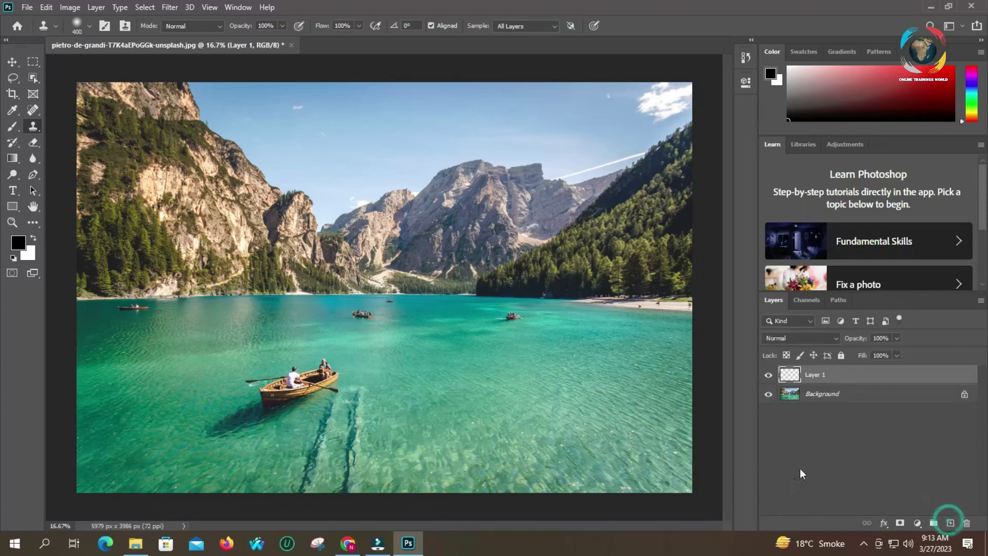
left_click_drag(383, 374, 447, 373)
key("ctrl+z")
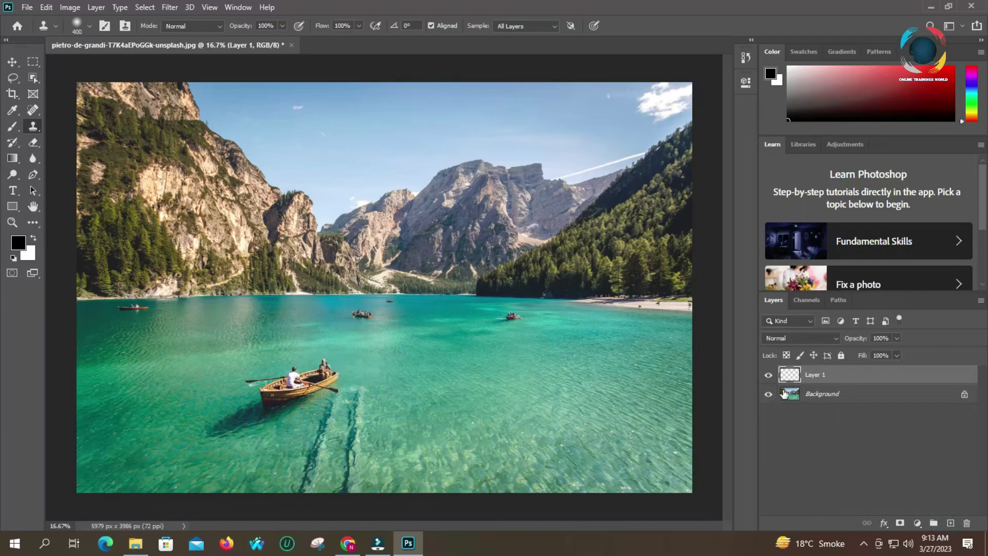
left_click(769, 395)
left_click(769, 393)
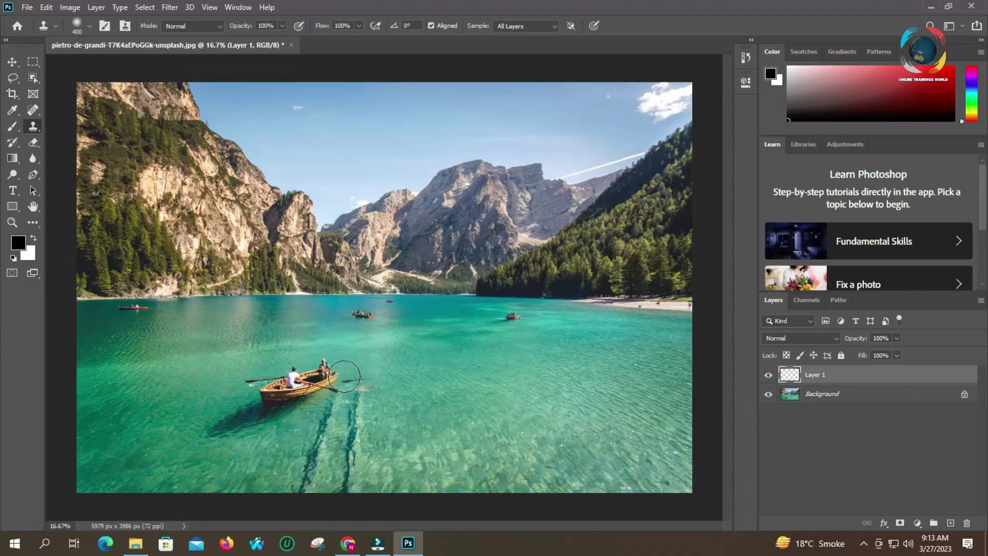
mouse_move(351, 377)
left_mouse_down()
mouse_move(404, 381)
mouse_move(441, 360)
mouse_move(445, 394)
mouse_move(348, 406)
mouse_move(252, 447)
mouse_move(494, 430)
mouse_move(452, 403)
mouse_move(456, 360)
mouse_move(438, 379)
left_mouse_up()
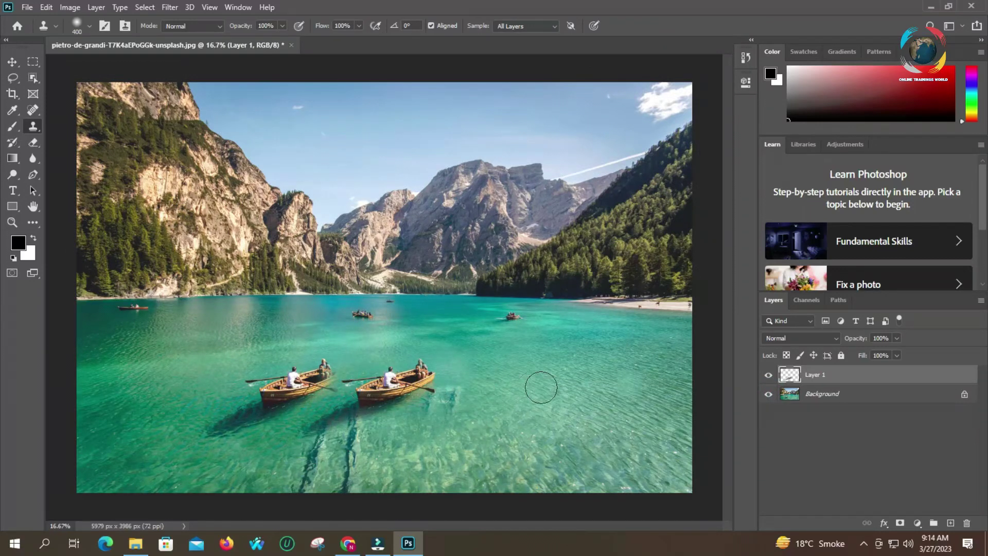
Open the Clone Source settings and turn on horizontal flipping of the source
left_click(232, 10)
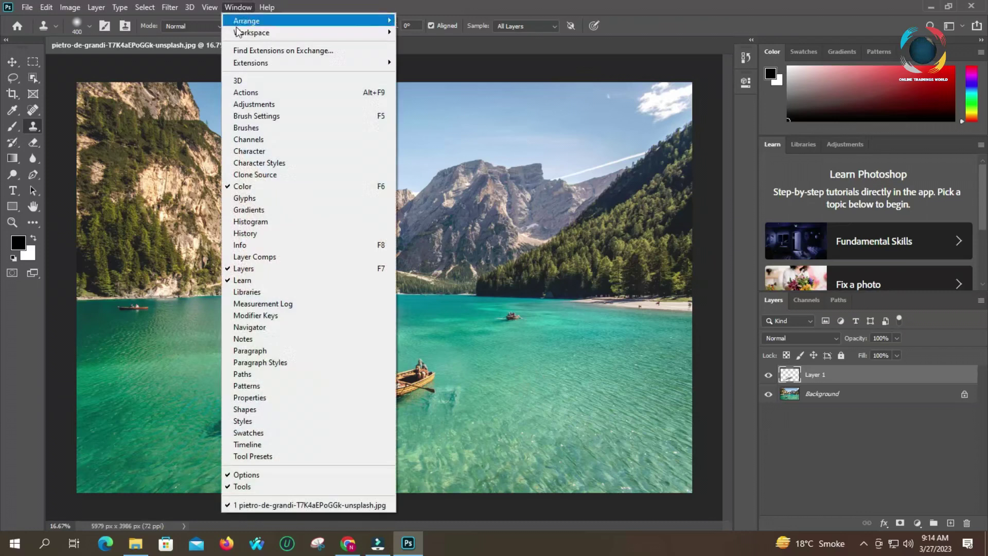
left_click(256, 175)
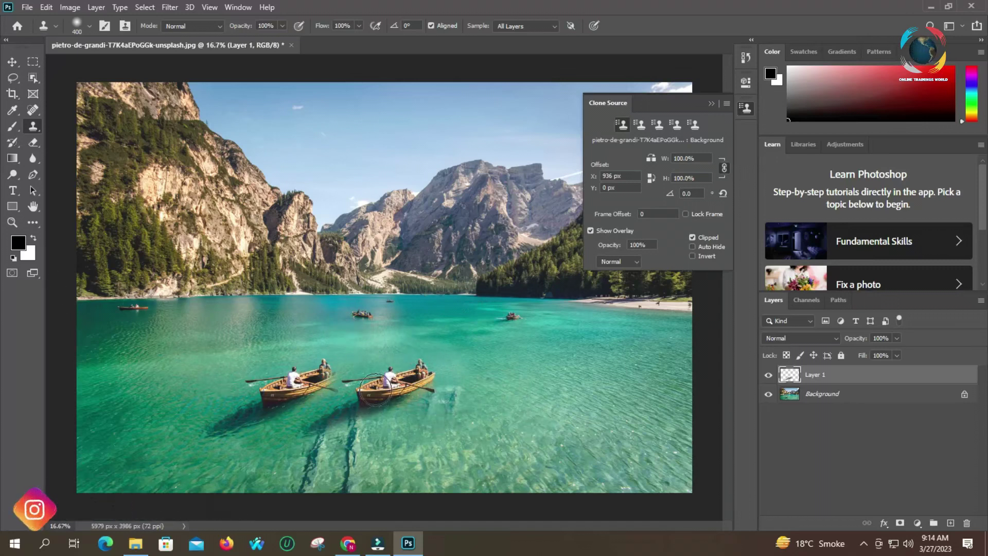
left_click(651, 158)
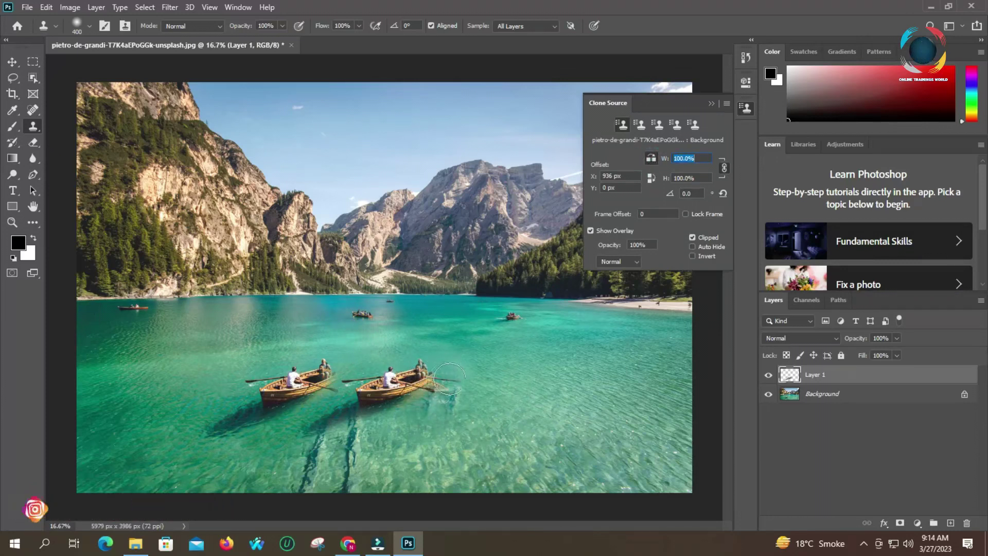
Inspect the cloned boat with the Background hidden, add a new layer above Layer 1, and show the Background again
left_click(769, 395)
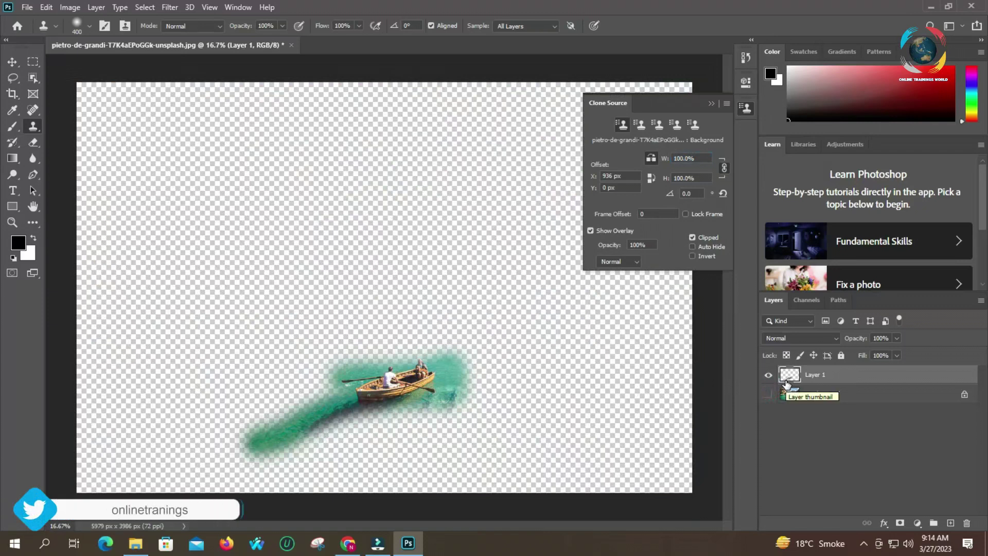
left_click(950, 523)
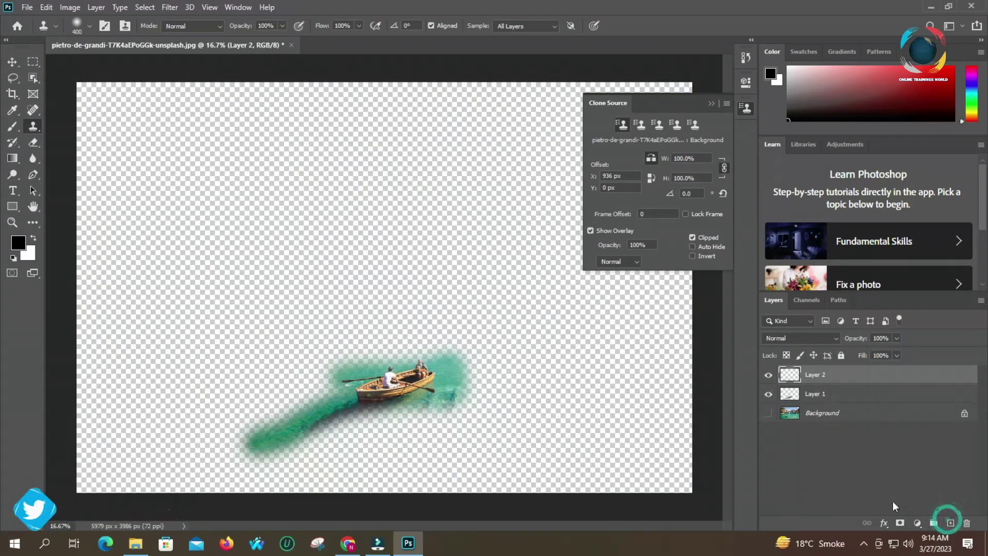
left_click(768, 413)
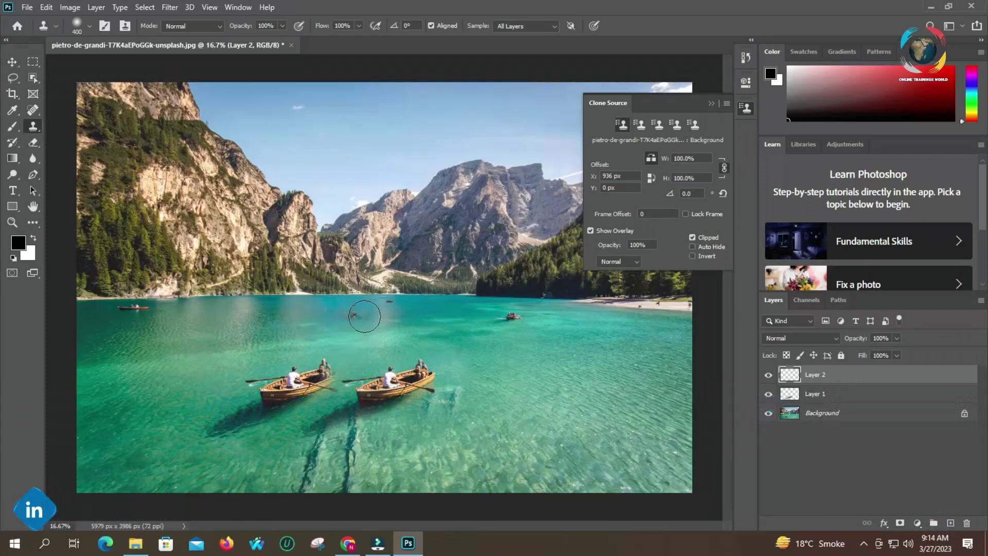
Clone the small boat with several passengers onto Layer 2 as a mirrored copy left of the original
key("z")
left_click_drag(362, 313, 362, 314)
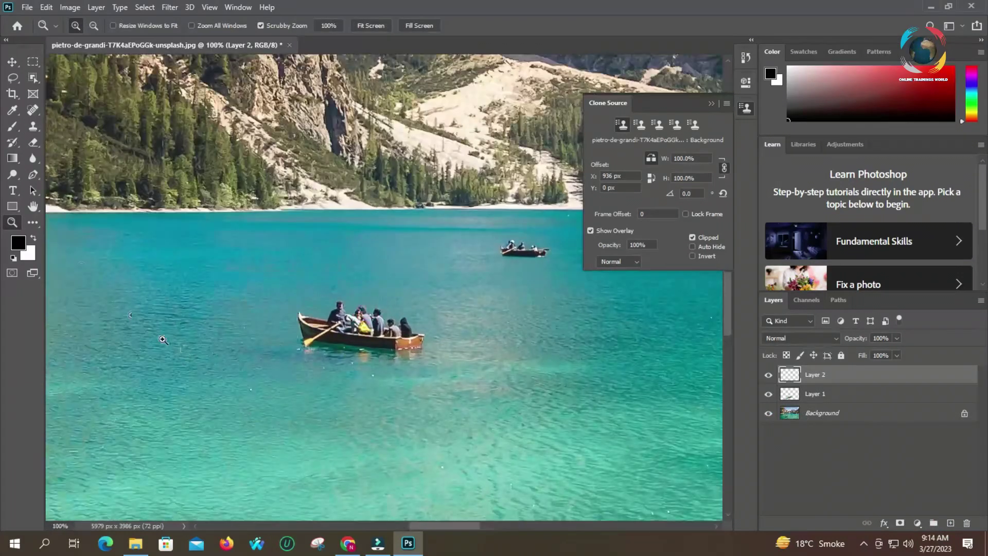
left_click(33, 131)
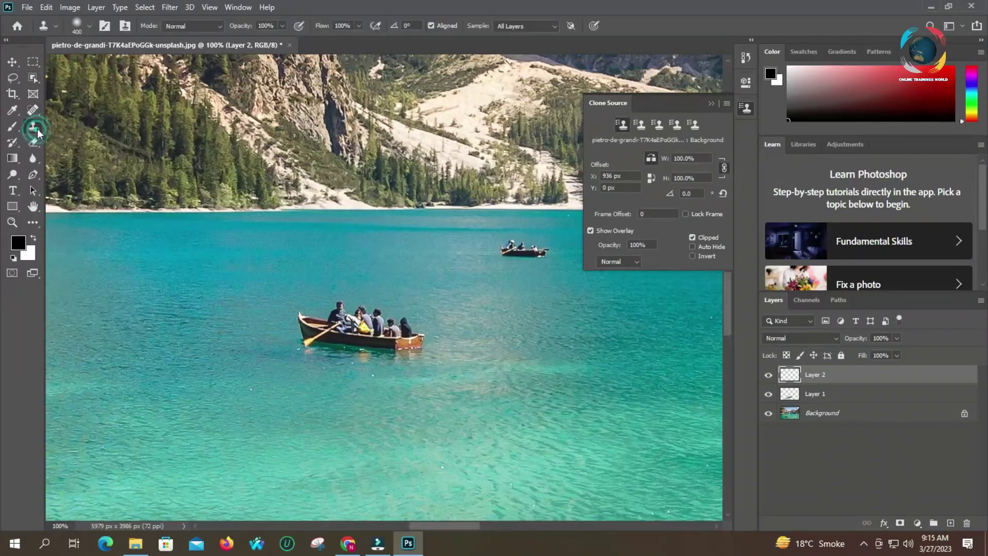
left_click_drag(326, 338, 246, 338)
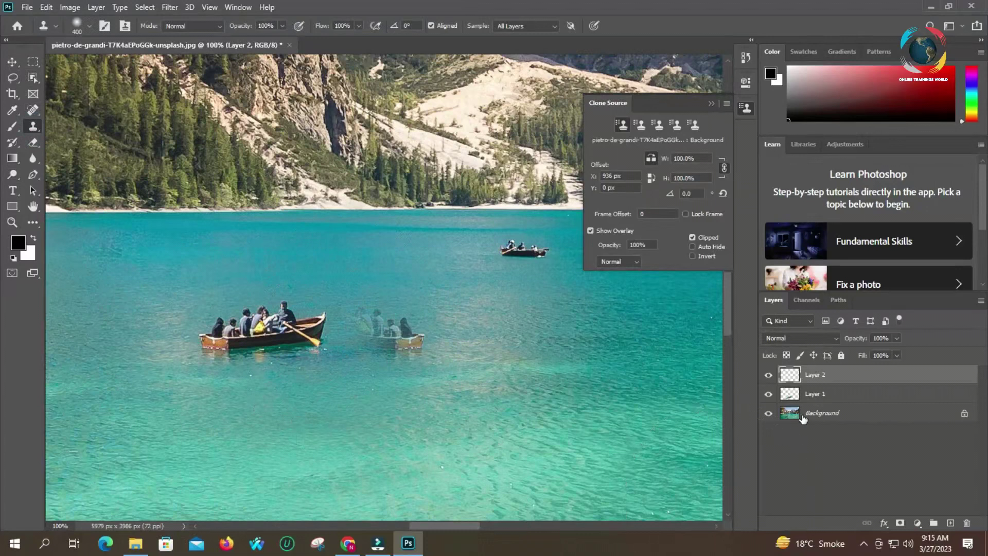
Hide Layer 1 and the Background, and draw a rectangular selection around the mirrored boat on Layer 2
left_click(769, 395)
left_click(768, 413)
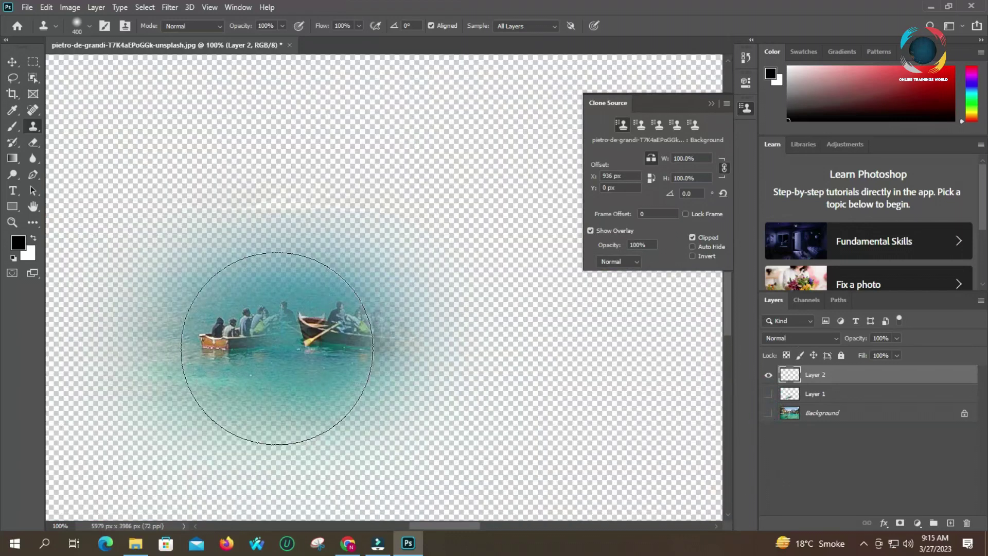
left_click(32, 61)
left_click_drag(96, 168, 630, 510)
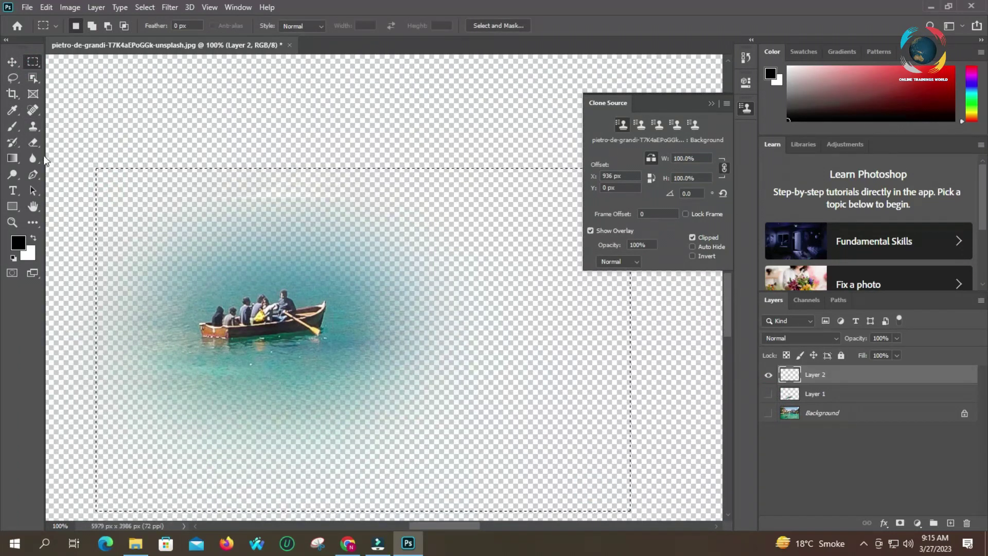
Move the selected mirrored boat to the water below and left of the original, with Layer 1 and the Background visible again
left_click(14, 62)
left_click_drag(283, 306, 176, 289)
left_click(769, 394)
left_click(768, 412)
left_click_drag(166, 302, 203, 382)
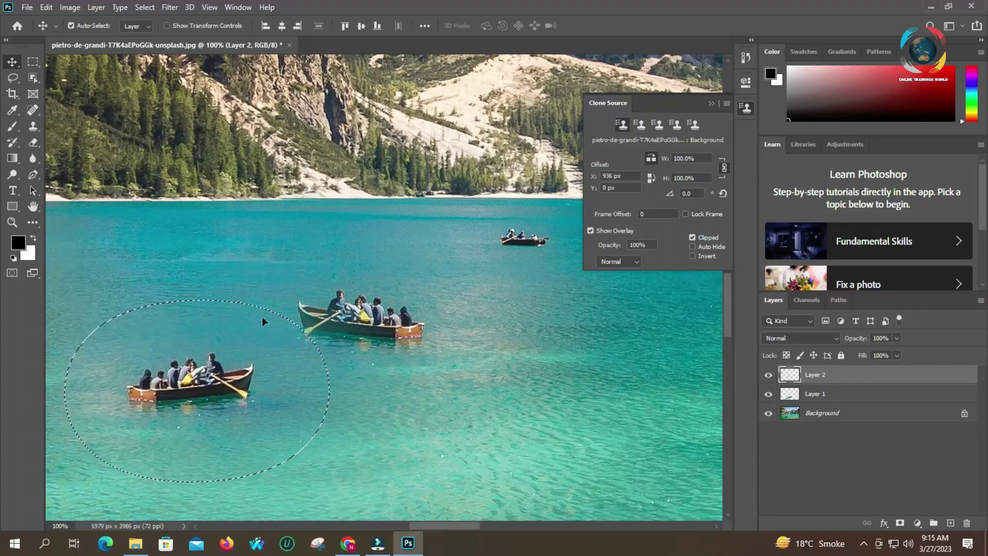
Select the Eraser tool and isolate Layer 2 by hiding Layer 1 and the Background
left_click(34, 143)
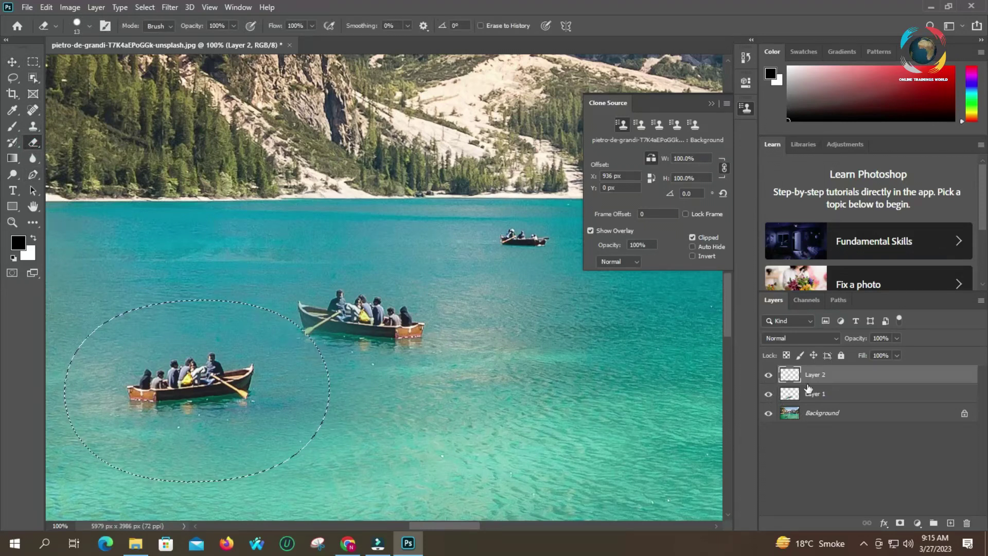
left_click(768, 393)
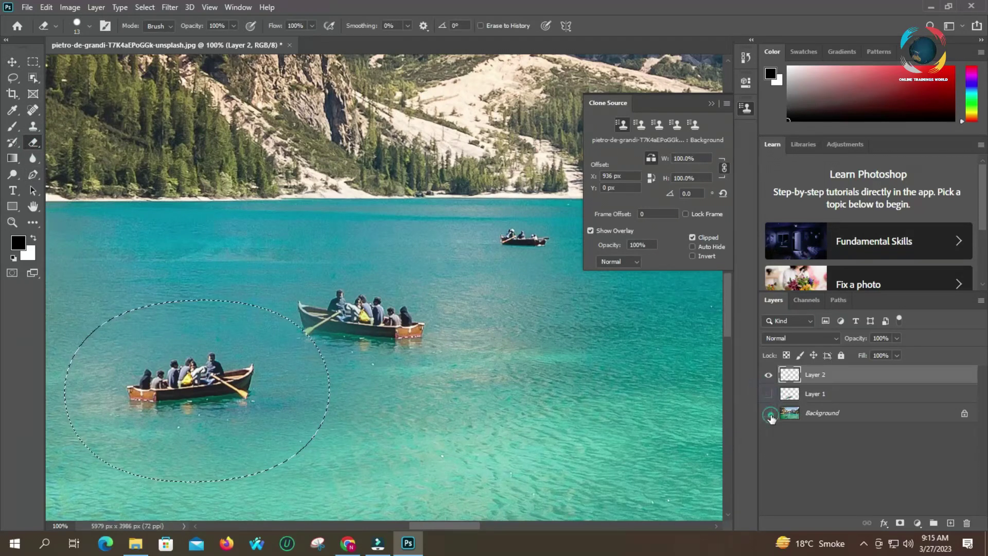
left_click(768, 413)
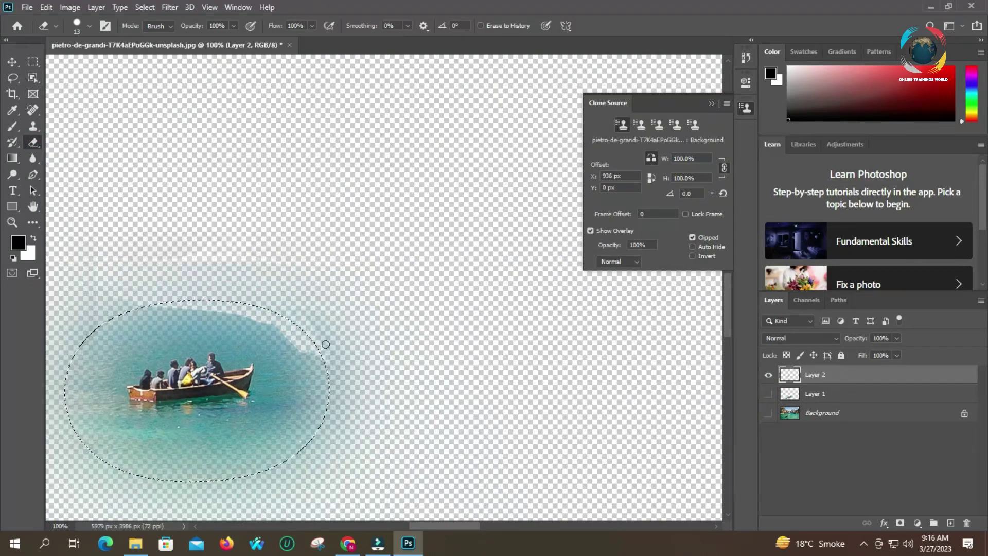
Erase the uneven water edges around the selected boat on Layer 2 with a 117 px eraser, and show Layer 1 and the Background again
left_click(88, 27)
left_click_drag(73, 66, 130, 67)
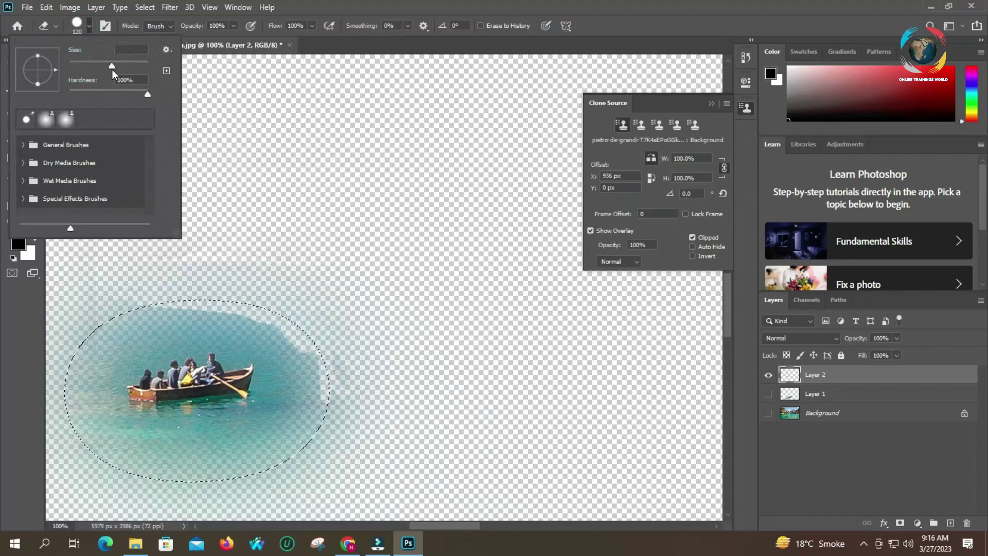
left_click_drag(113, 69, 111, 69)
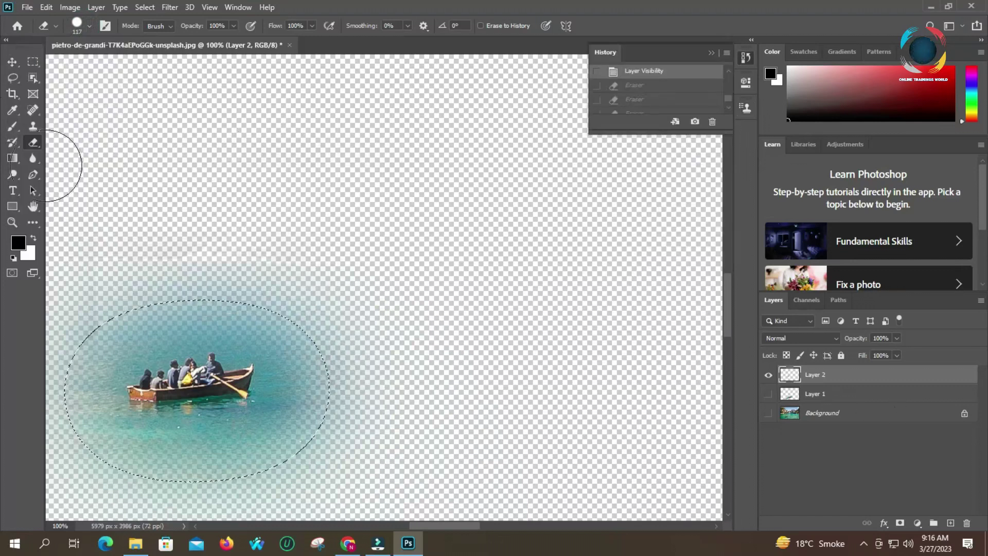
mouse_move(116, 272)
left_mouse_down()
mouse_move(264, 265)
mouse_move(328, 301)
left_mouse_up()
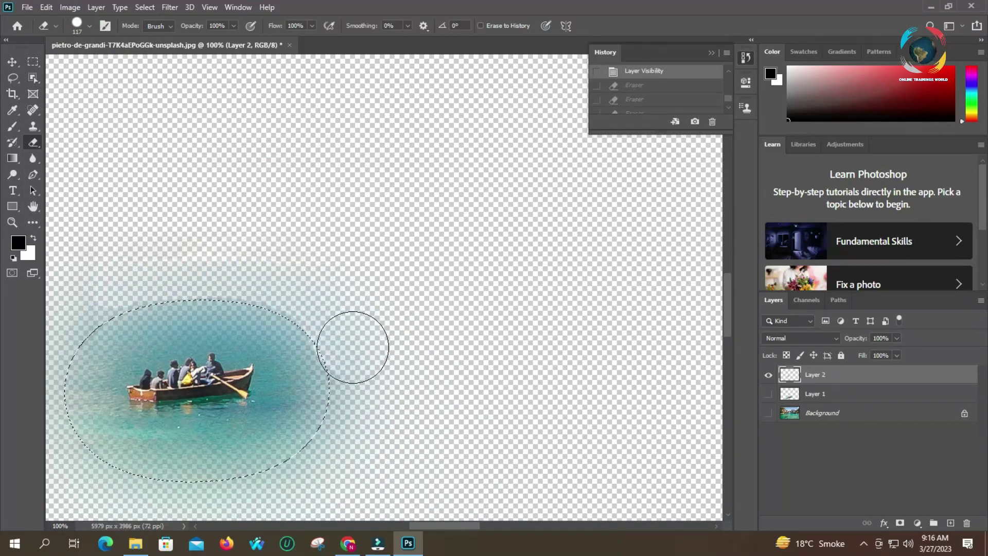
mouse_move(364, 377)
left_mouse_down()
mouse_move(364, 427)
mouse_move(324, 468)
left_mouse_up()
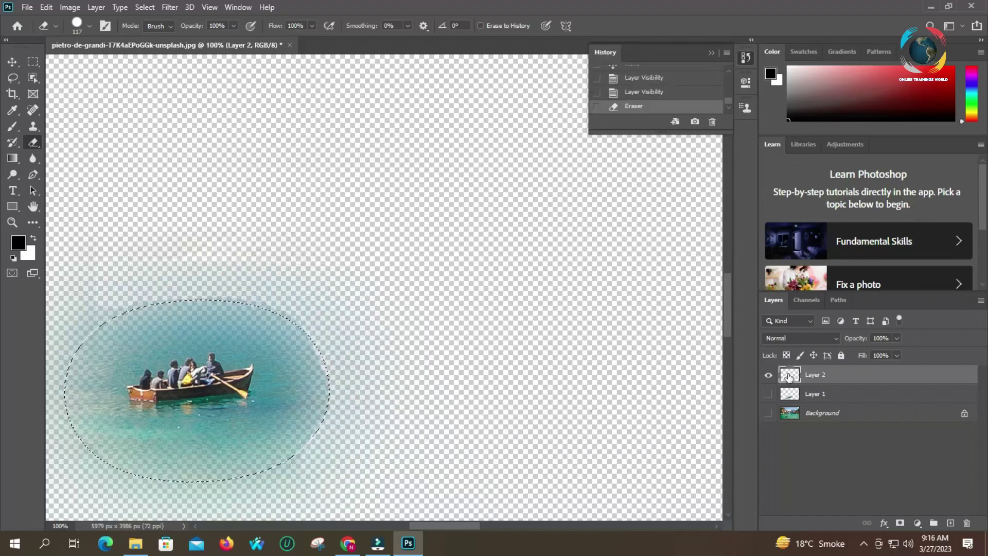
left_click(769, 394)
left_click(769, 413)
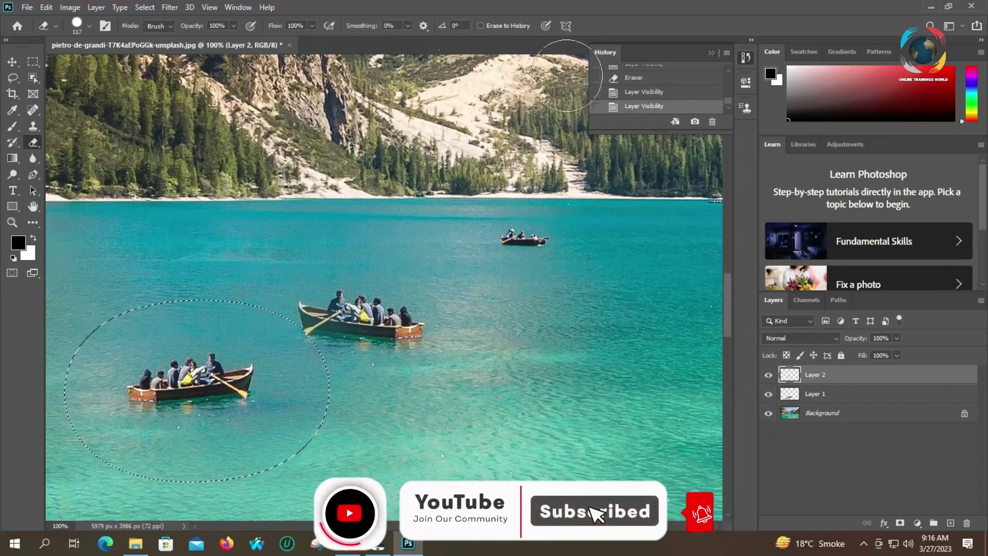
Set the clone source to flip vertically instead of horizontally, and add a new layer above Layer 2
left_click(227, 7)
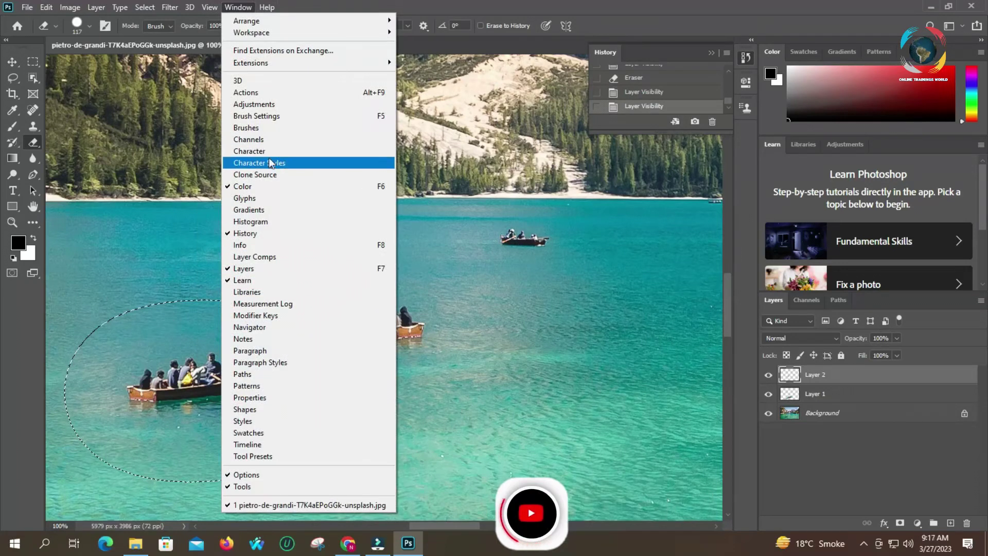
left_click(257, 174)
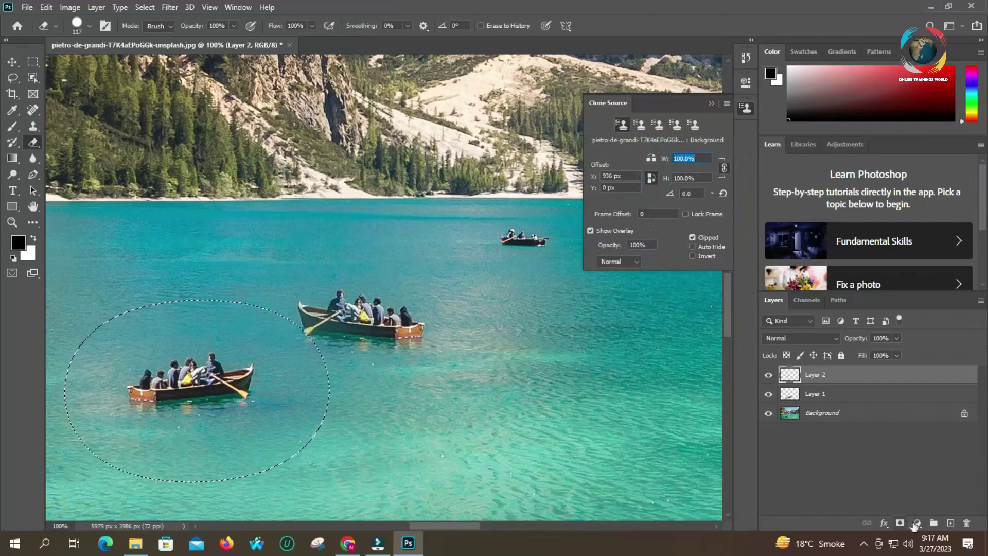
left_click(950, 523)
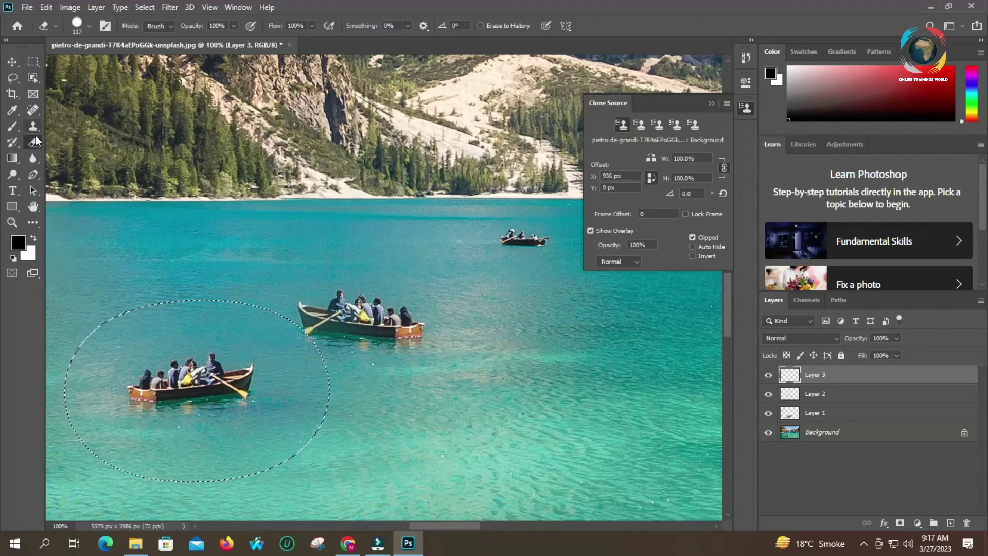
Hide the Clone Source options and sample the left of the two large rowing boats with the Clone Stamp tool for Layer 3
left_click(33, 126)
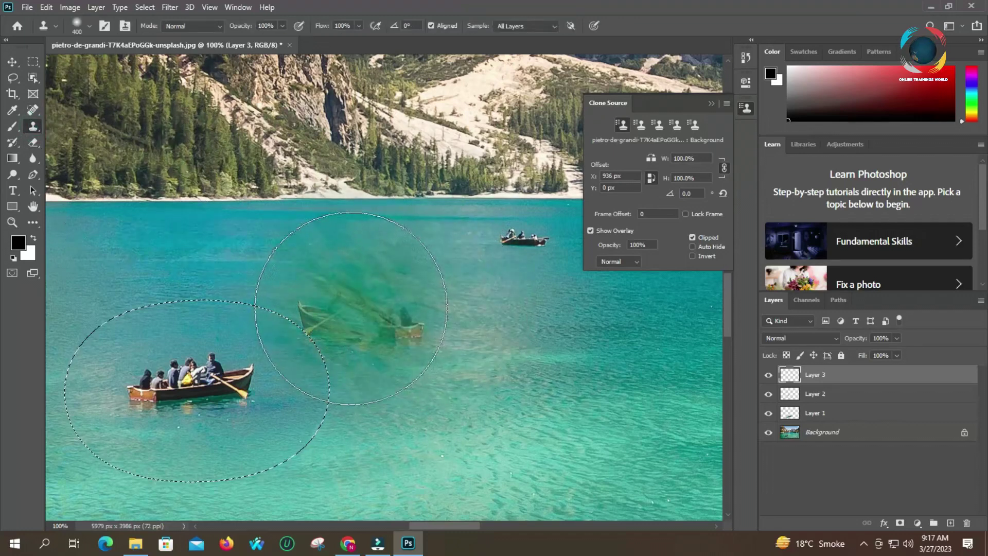
scroll(446, 338, "down", 4)
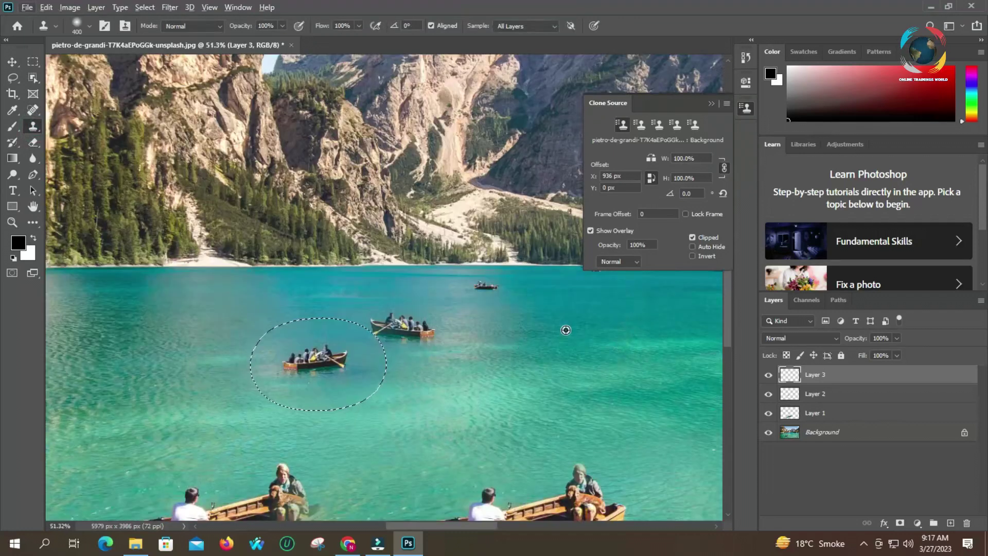
scroll(506, 337, "down", 2)
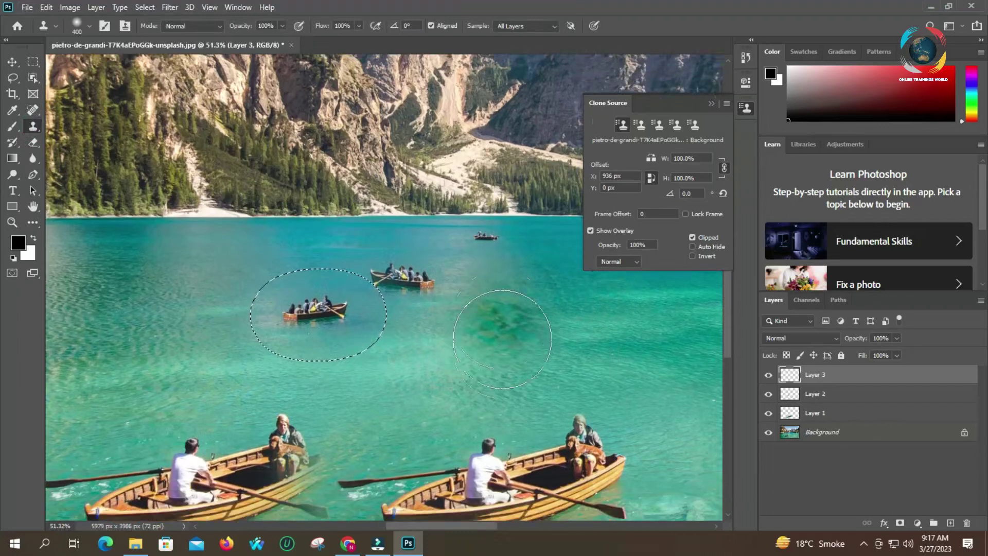
scroll(502, 338, "down", 1)
key("z")
left_click(575, 353, "alt")
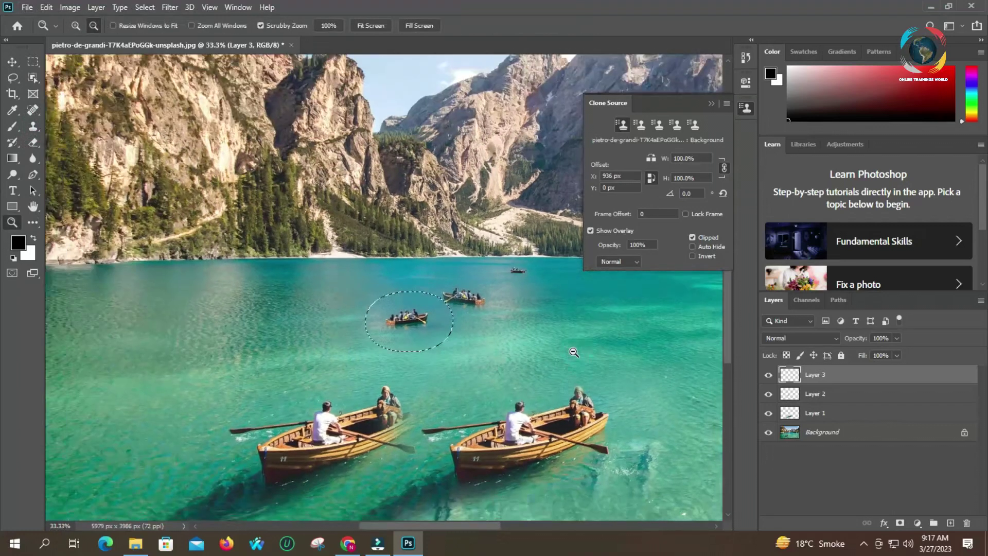
left_click(574, 353, "alt")
left_click(573, 353, "alt")
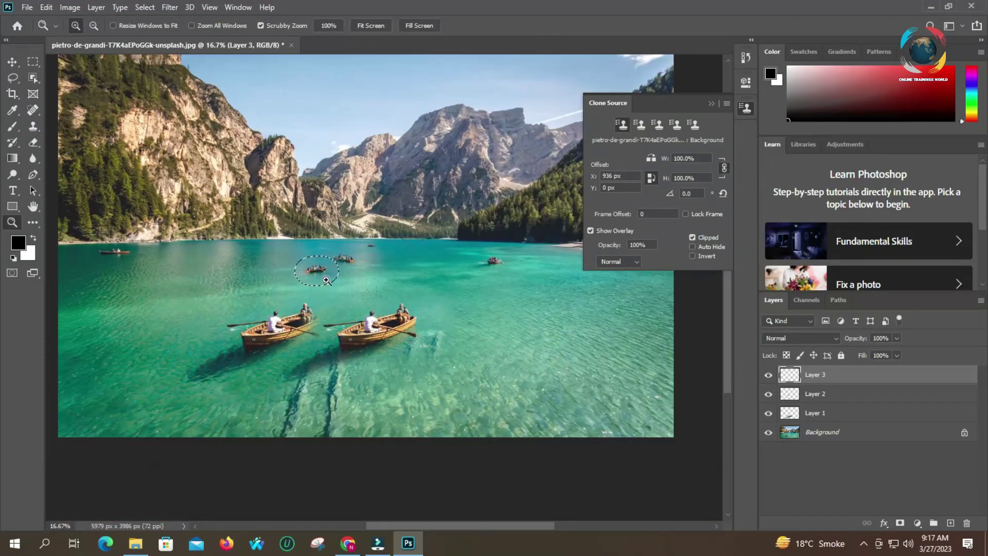
left_click(711, 103)
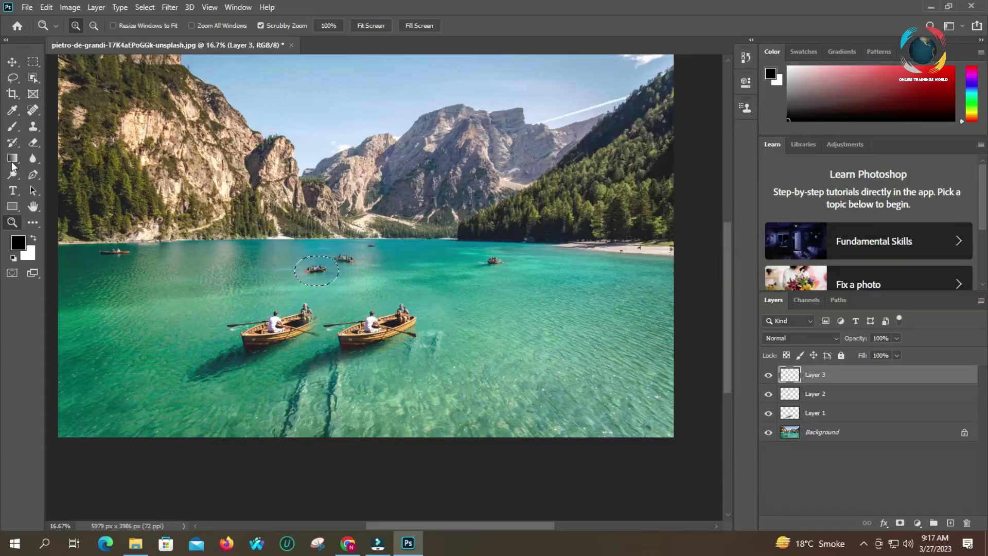
right_click(34, 131)
left_click(85, 129)
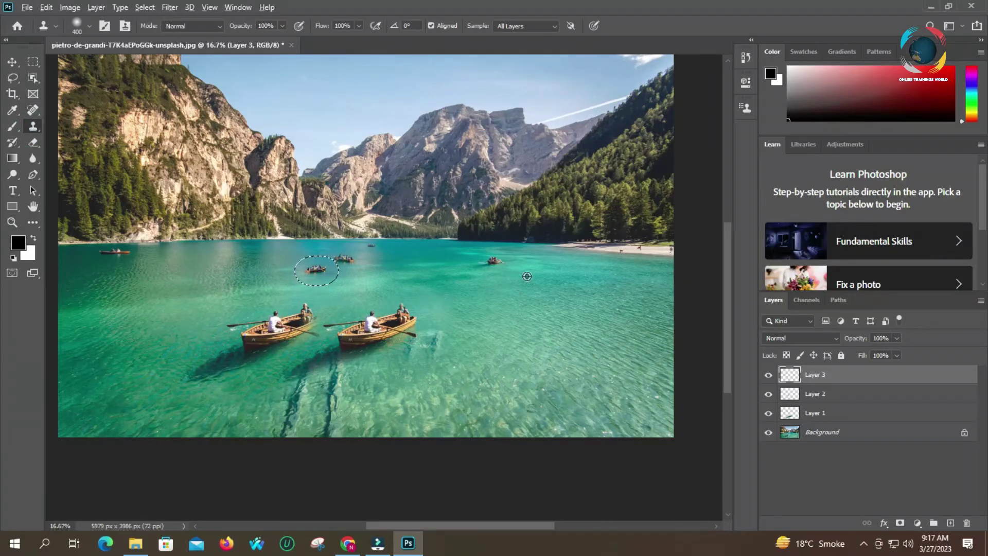
left_click(277, 323, "alt")
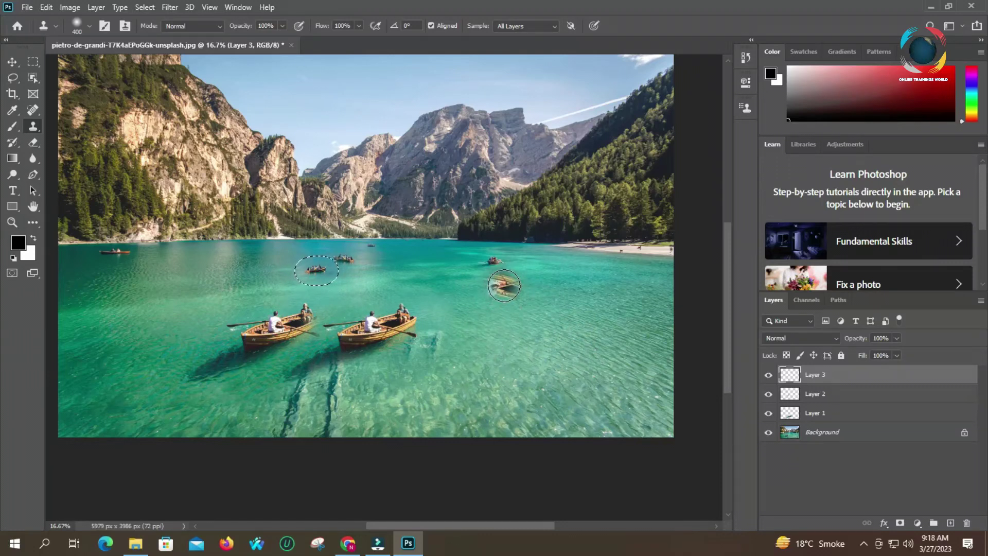
Open the photo of the green alien figures from the Downloads folder as a separate document
left_click(26, 7)
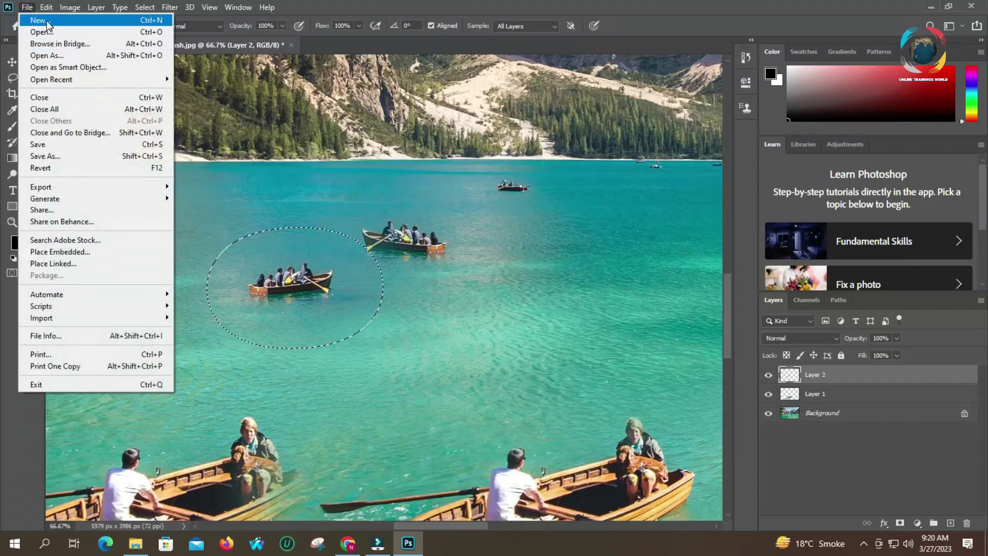
key("Escape")
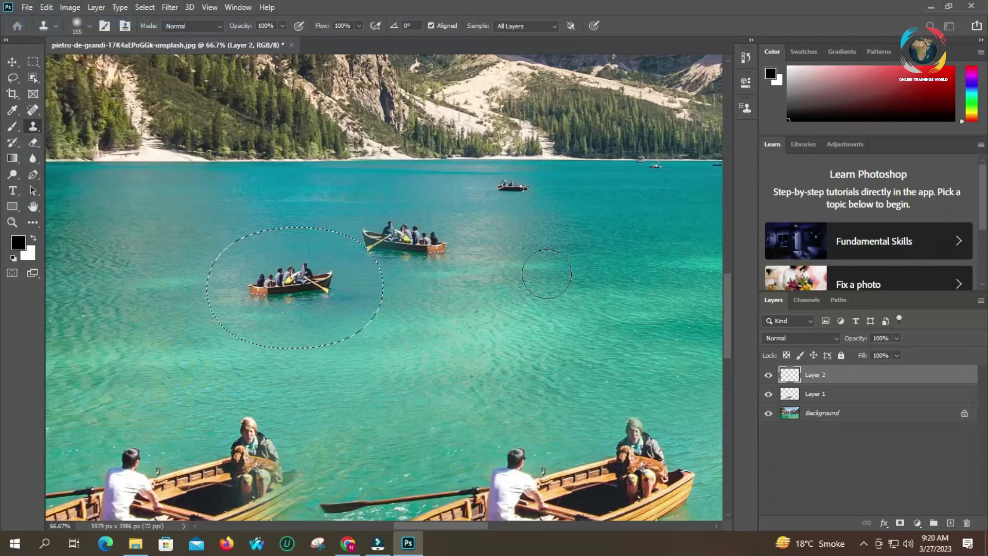
key("ctrl+n")
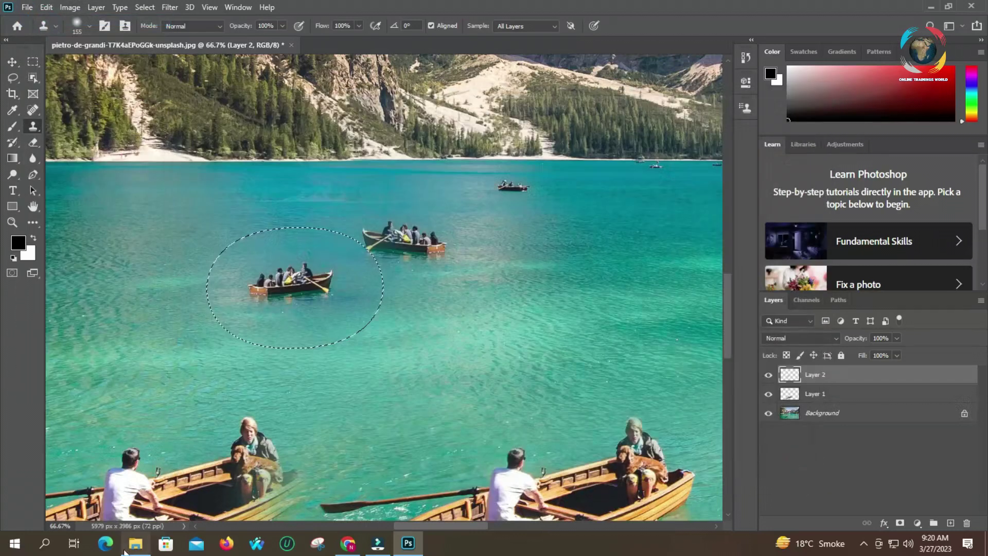
left_click(135, 543)
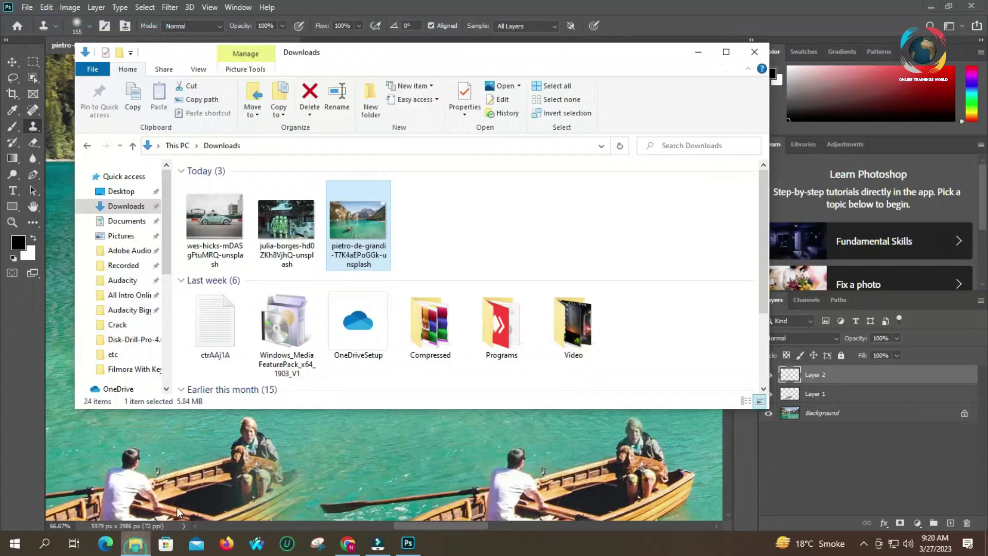
left_click_drag(282, 218, 685, 32)
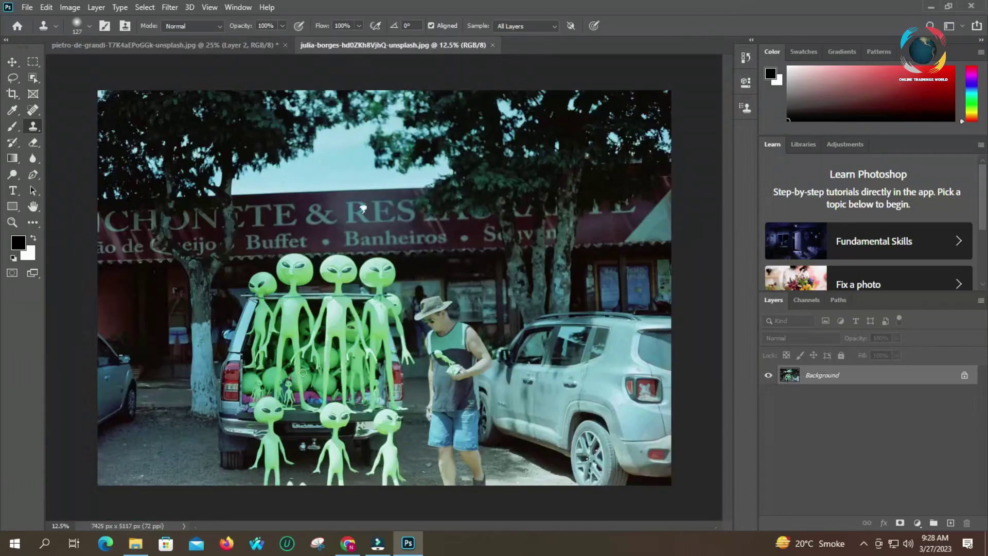
Set the Clone Stamp brush size to 183 px
left_click(77, 26)
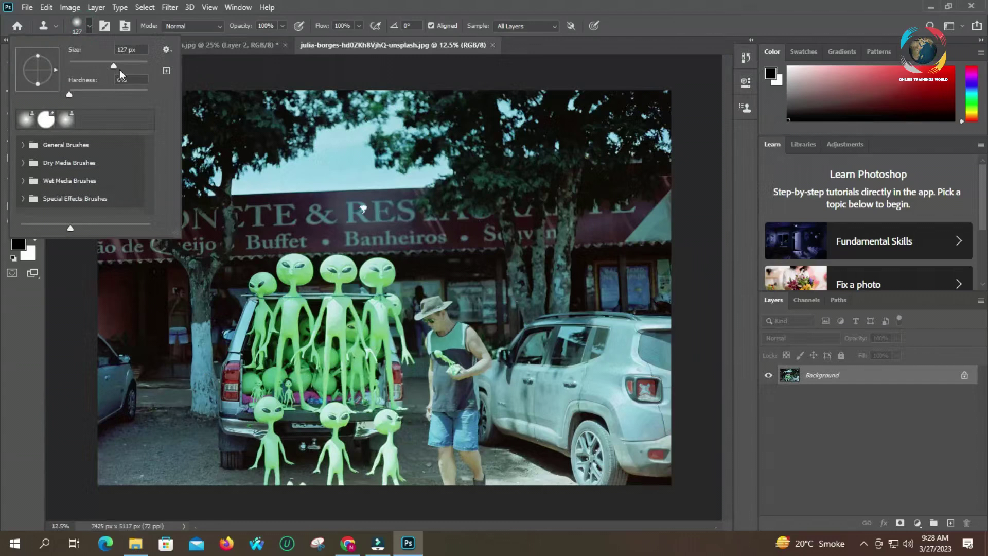
key("Return")
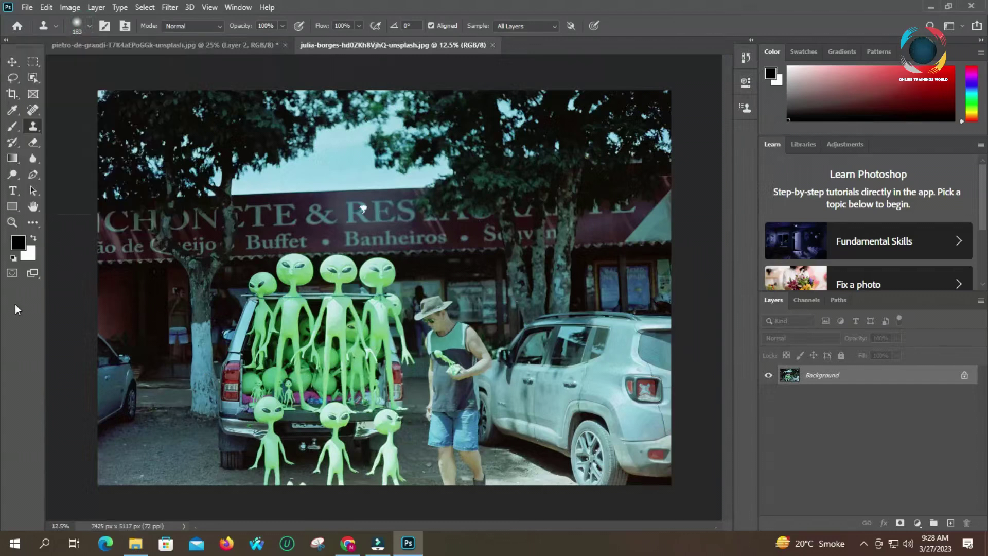
Try cloning the sampled lake and boats over the front of the silver car's roof, and undo the strokes
mouse_move(549, 298)
left_mouse_down()
mouse_move(550, 319)
mouse_move(593, 329)
mouse_move(604, 308)
mouse_move(514, 305)
left_mouse_up()
mouse_move(588, 310)
left_mouse_down()
mouse_move(494, 314)
mouse_move(521, 341)
left_mouse_up()
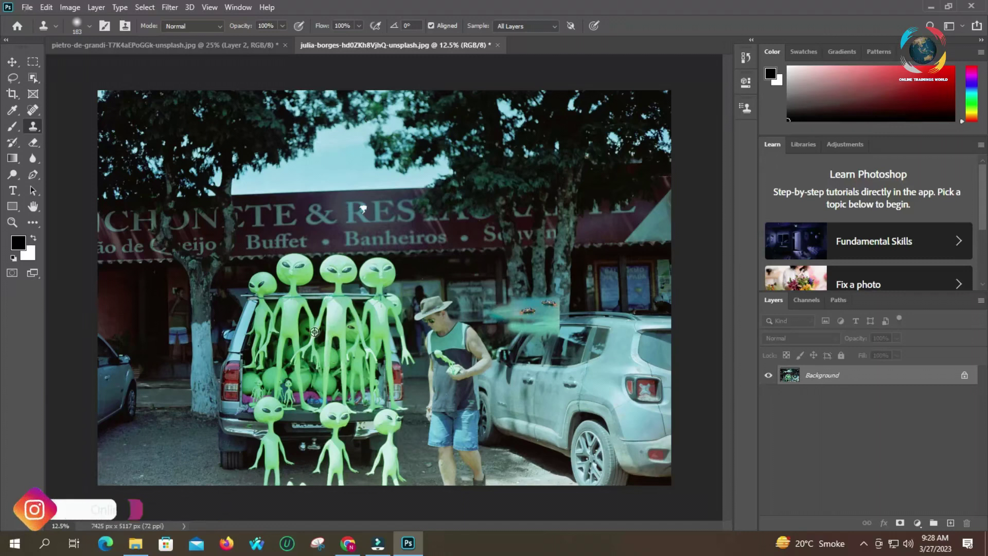
key("ctrl+z")
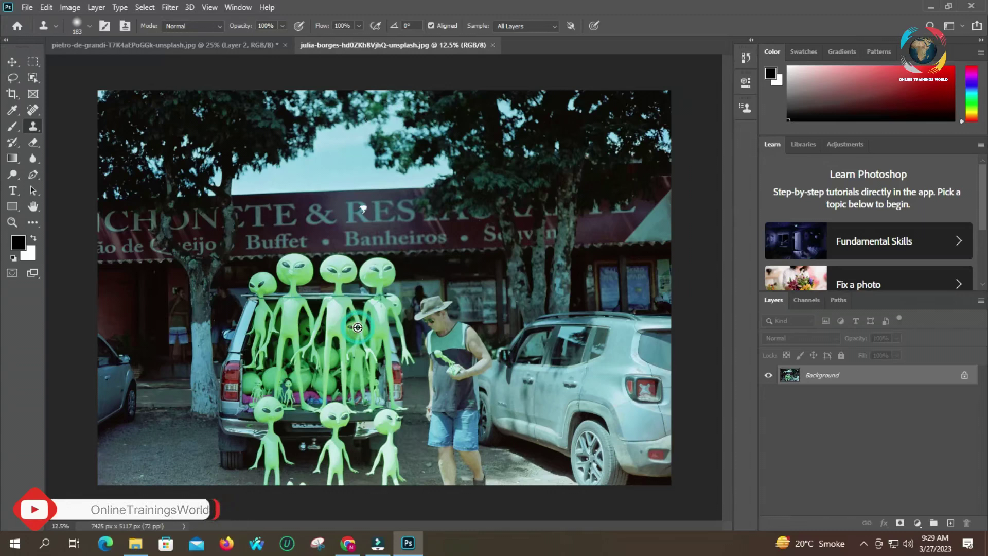
Clone the green alien figures from the pickup bed into the silver car's side windows and rear window
mouse_move(592, 345)
left_mouse_down()
mouse_move(593, 334)
mouse_move(546, 333)
left_mouse_up()
mouse_move(530, 338)
left_mouse_down()
mouse_move(564, 358)
mouse_move(542, 341)
mouse_move(602, 337)
mouse_move(565, 357)
left_mouse_up()
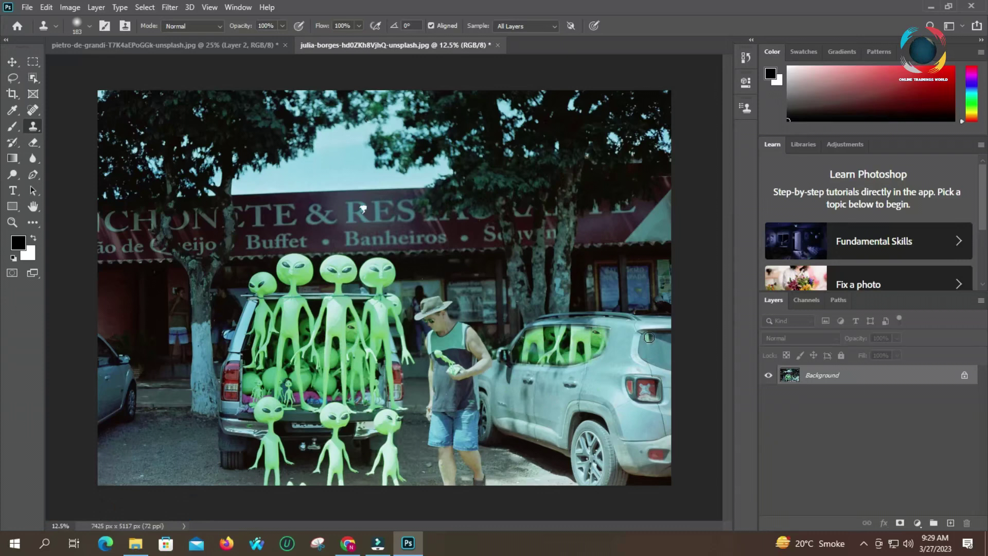
key("ctrl+z")
mouse_move(668, 337)
left_mouse_down()
mouse_move(643, 340)
mouse_move(659, 335)
mouse_move(659, 354)
mouse_move(651, 348)
mouse_move(670, 357)
mouse_move(654, 357)
mouse_move(667, 360)
mouse_move(649, 391)
mouse_move(660, 337)
left_mouse_up()
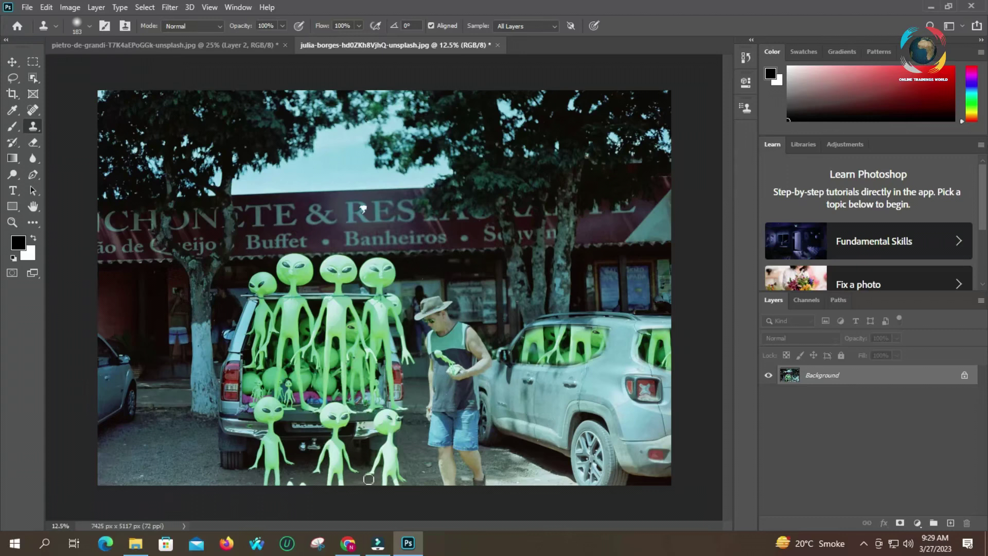
Open the photo of the mint-green Beetle from the Downloads folder as a separate document
left_click(28, 7)
left_click(413, 10)
left_click(136, 544)
left_click_drag(293, 135, 589, 41)
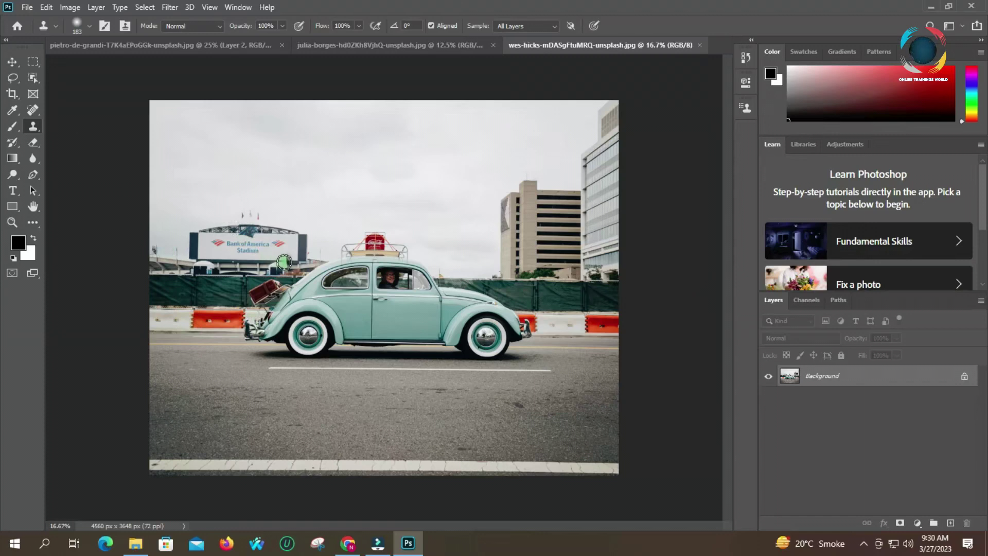
Set the Clone Stamp brush size to 130 px and sample the Beetle's roof just above the door
left_click(90, 26)
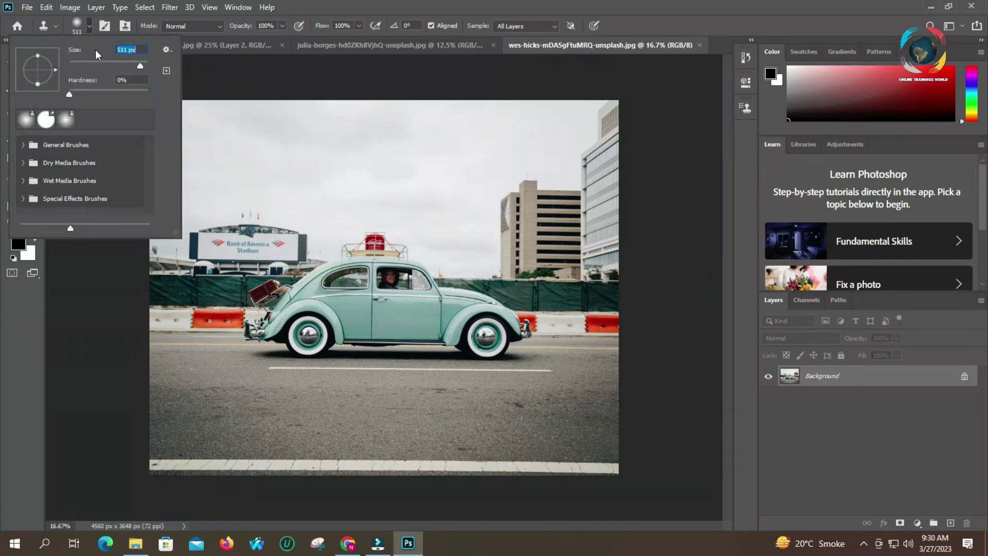
left_click_drag(120, 64, 114, 64)
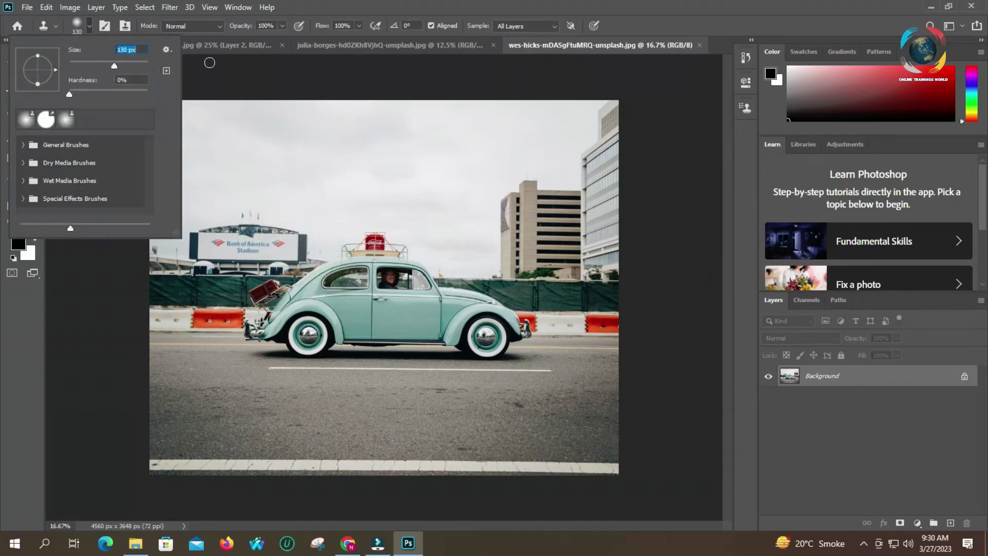
left_click(2, 348)
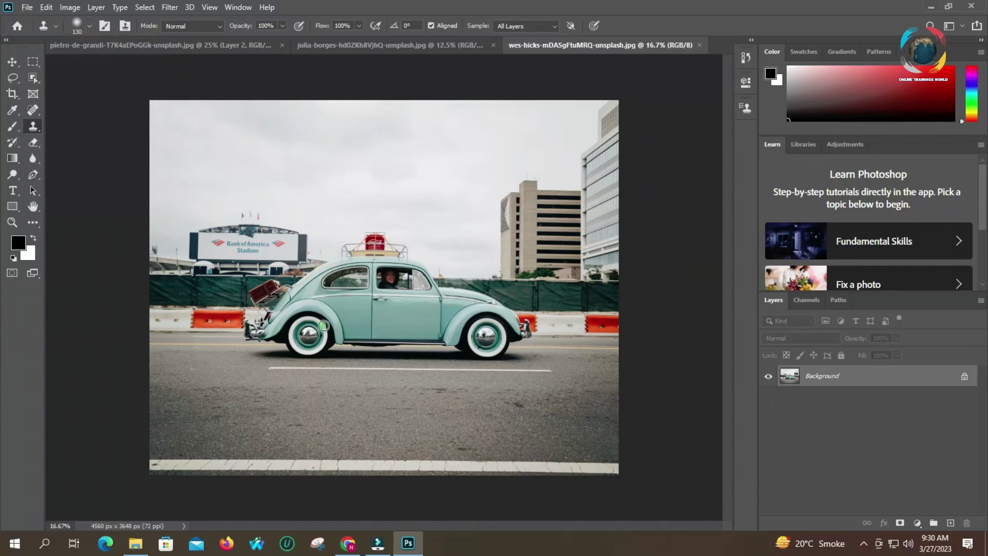
left_click(372, 265, "alt")
Display the Clone Source options for the Beetle photo
left_click(208, 7)
mouse_move(238, 7)
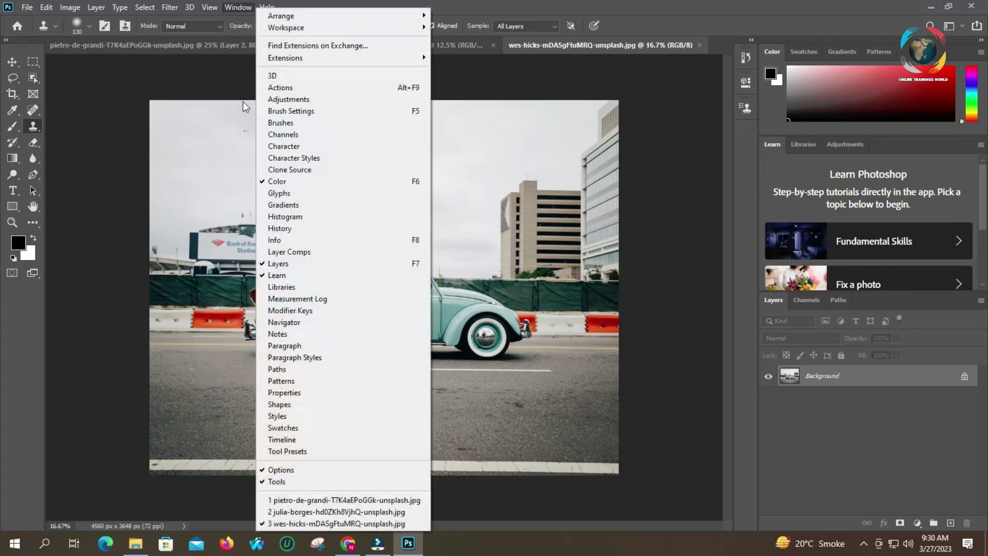
left_click(291, 170)
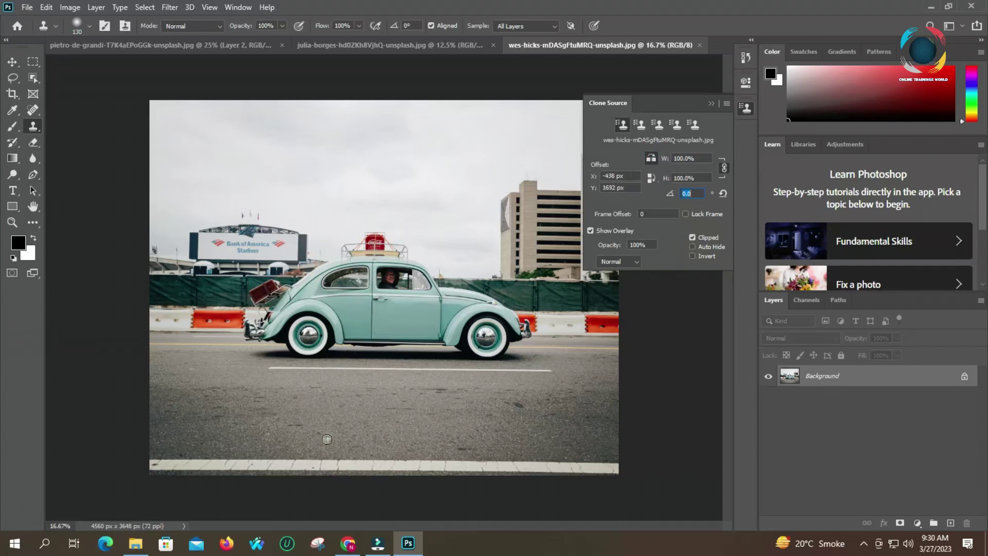
Set the clone source rotation to 0.3° to align the mirrored overlay with the Beetle's roof and doors
key("z")
left_click(375, 271)
left_click(375, 271)
left_click(375, 270)
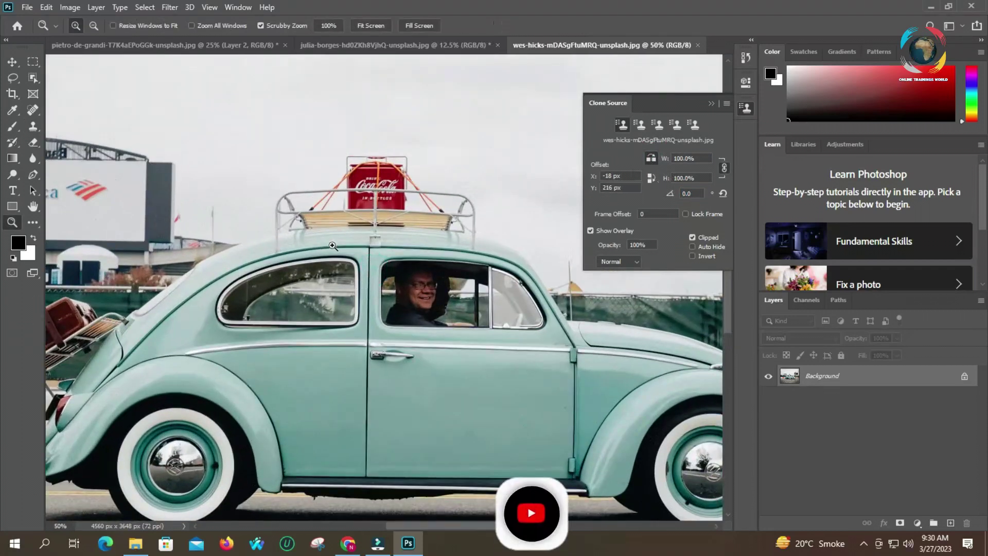
left_click(33, 126)
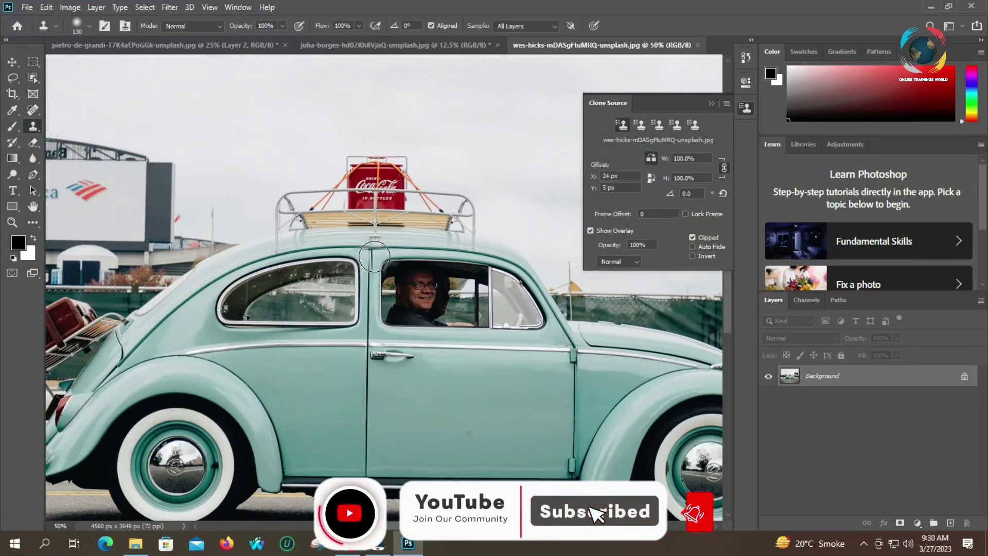
left_click_drag(670, 195, 672, 195)
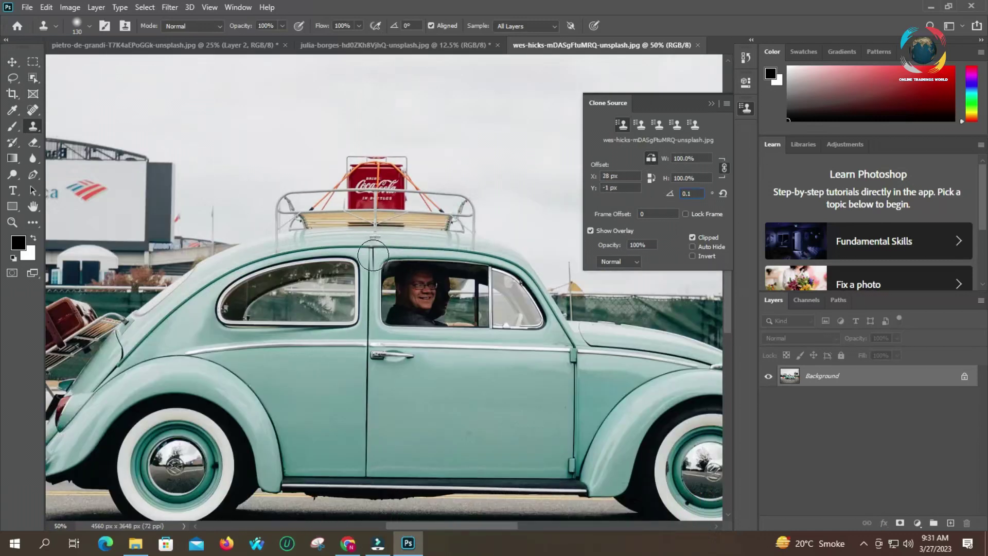
left_click(376, 257)
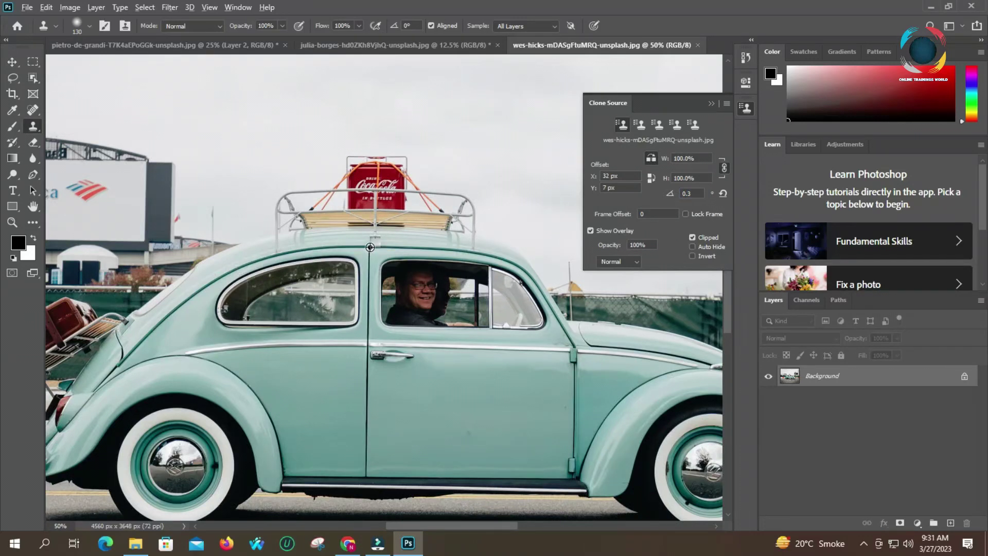
Sample the roof seam above the door and clone the mirrored front door, window and driver over the Beetle's rear half
left_click(369, 247, "alt")
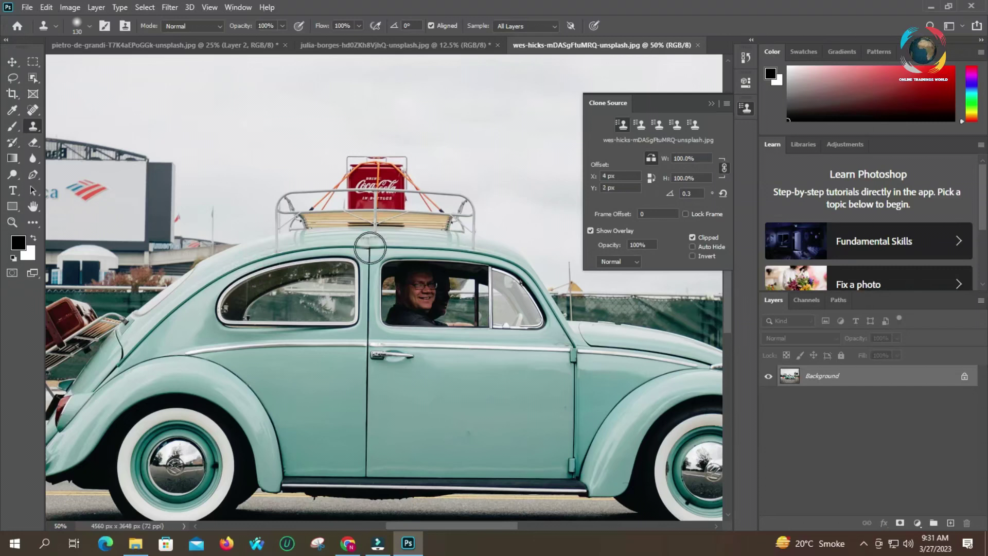
mouse_move(368, 249)
left_mouse_down()
mouse_move(361, 305)
mouse_move(318, 319)
mouse_move(279, 321)
mouse_move(293, 282)
mouse_move(322, 303)
mouse_move(349, 260)
mouse_move(347, 242)
mouse_move(305, 238)
mouse_move(213, 257)
mouse_move(187, 304)
mouse_move(247, 263)
mouse_move(182, 328)
mouse_move(281, 346)
mouse_move(235, 264)
mouse_move(127, 326)
mouse_move(118, 383)
mouse_move(283, 241)
mouse_move(185, 361)
mouse_move(351, 334)
mouse_move(334, 468)
mouse_move(268, 451)
mouse_move(287, 467)
mouse_move(179, 478)
mouse_move(210, 493)
mouse_move(157, 506)
mouse_move(218, 494)
mouse_move(206, 396)
left_mouse_up()
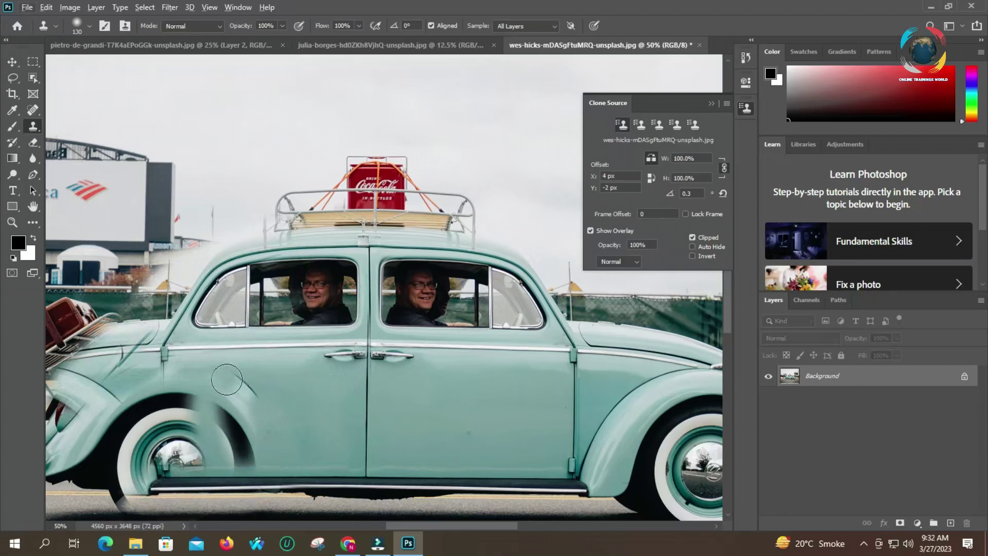
Enlarge the Clone Stamp brush to 322 px and clone the mirrored hood, fender, front wheel and bumper over the Beetle's rear end
key("z")
scroll(247, 354, "down", 1)
left_click(248, 352, "alt")
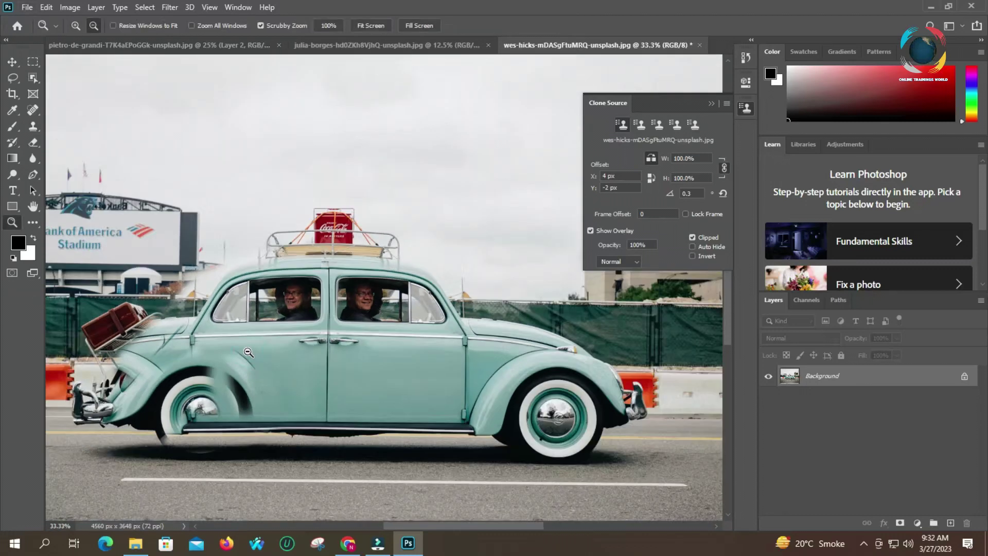
left_click(248, 352, "alt")
left_click(33, 126)
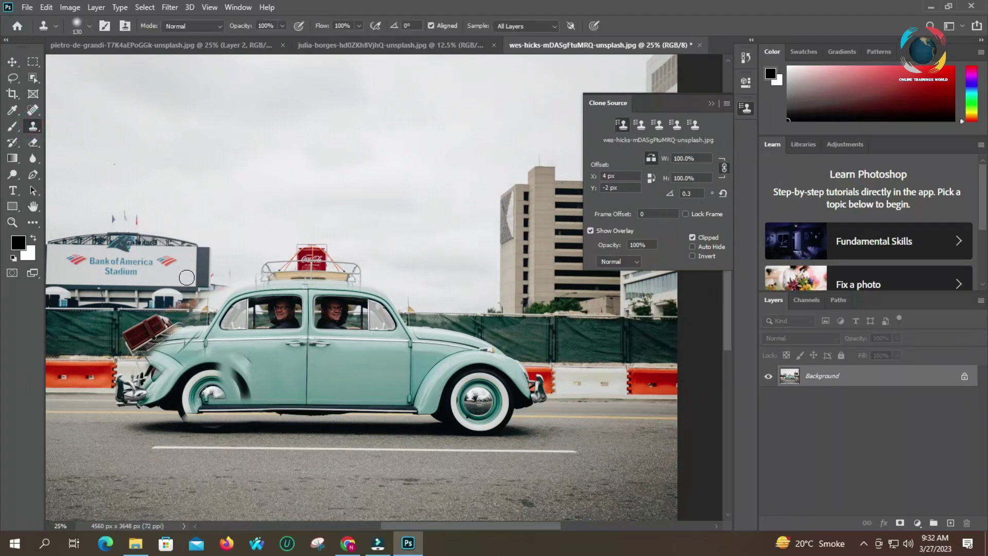
left_click(90, 25)
left_click_drag(115, 62, 128, 64)
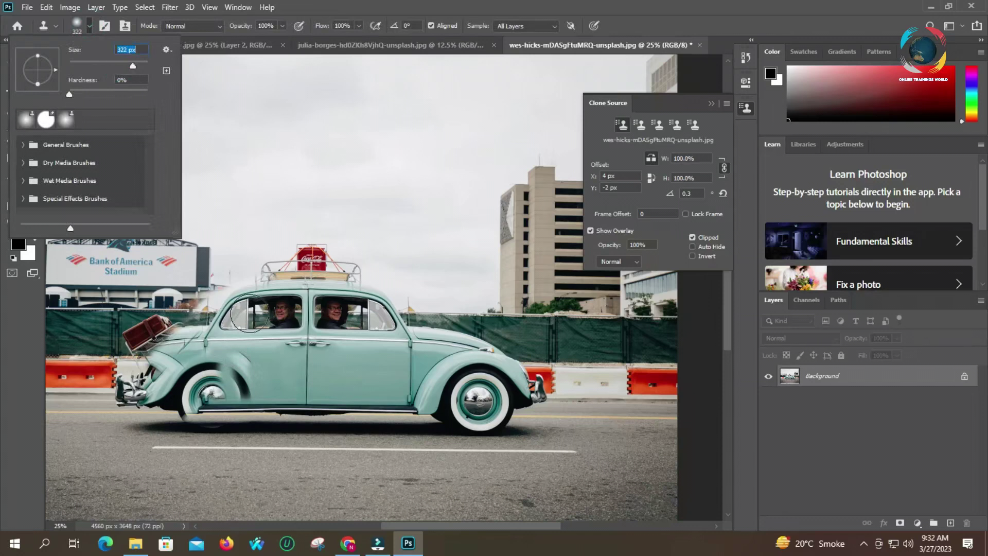
left_click(248, 313)
mouse_move(210, 335)
left_mouse_down()
mouse_move(74, 415)
mouse_move(263, 415)
mouse_move(202, 396)
mouse_move(229, 369)
mouse_move(250, 387)
mouse_move(217, 392)
mouse_move(208, 378)
mouse_move(241, 359)
mouse_move(176, 390)
mouse_move(163, 385)
mouse_move(214, 349)
mouse_move(218, 307)
mouse_move(258, 300)
mouse_move(222, 324)
mouse_move(143, 331)
mouse_move(162, 332)
mouse_move(131, 339)
mouse_move(74, 385)
mouse_move(184, 399)
mouse_move(167, 413)
mouse_move(117, 416)
mouse_move(78, 389)
mouse_move(74, 406)
mouse_move(66, 381)
mouse_move(56, 388)
mouse_move(66, 408)
mouse_move(142, 429)
left_mouse_up()
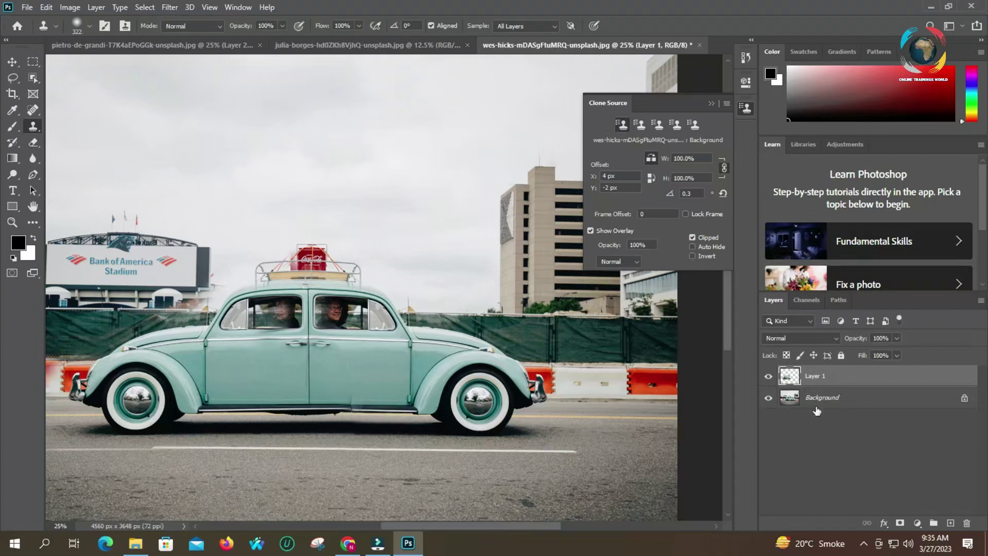
Hide the Background layer and erase the stray cloned areas of Layer 1 beyond the door seam and above the mirrored hood
left_click(769, 401)
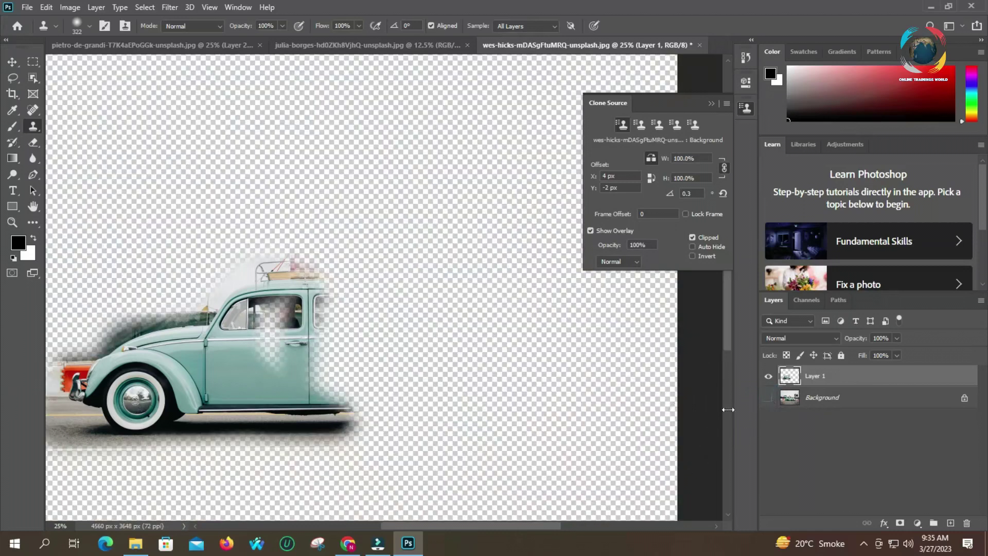
left_click(39, 142)
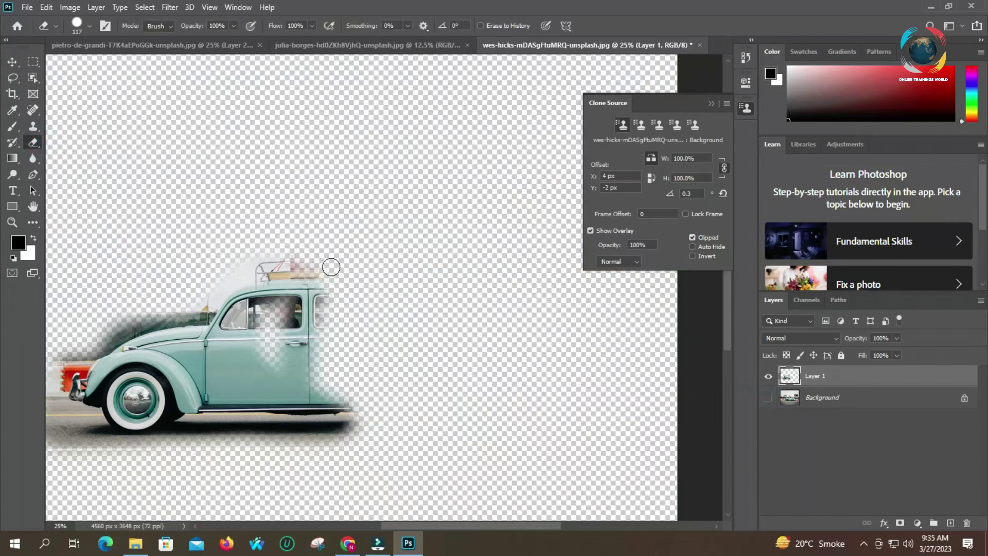
left_click_drag(328, 268, 328, 284)
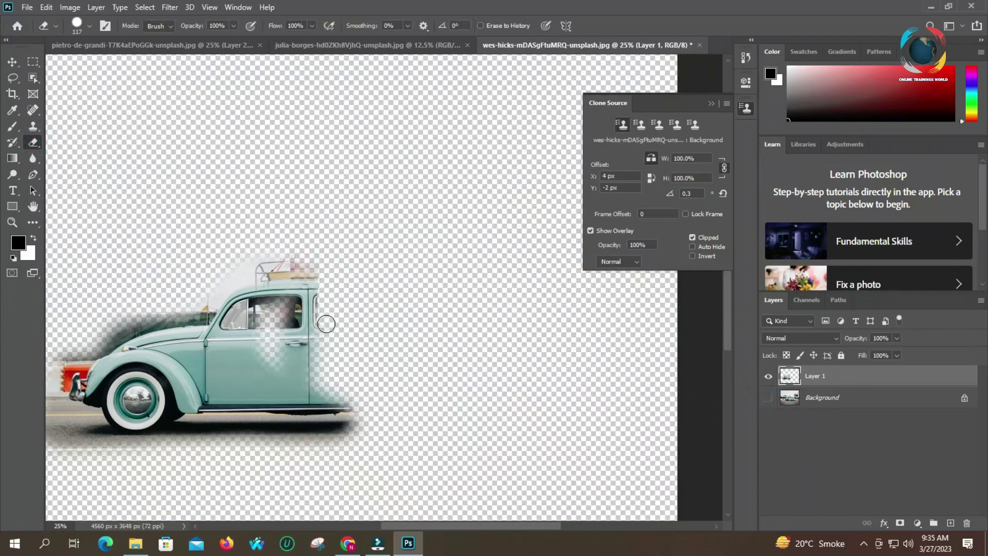
mouse_move(317, 360)
left_mouse_down()
mouse_move(320, 286)
mouse_move(337, 390)
mouse_move(333, 374)
mouse_move(328, 415)
mouse_move(321, 260)
left_mouse_up()
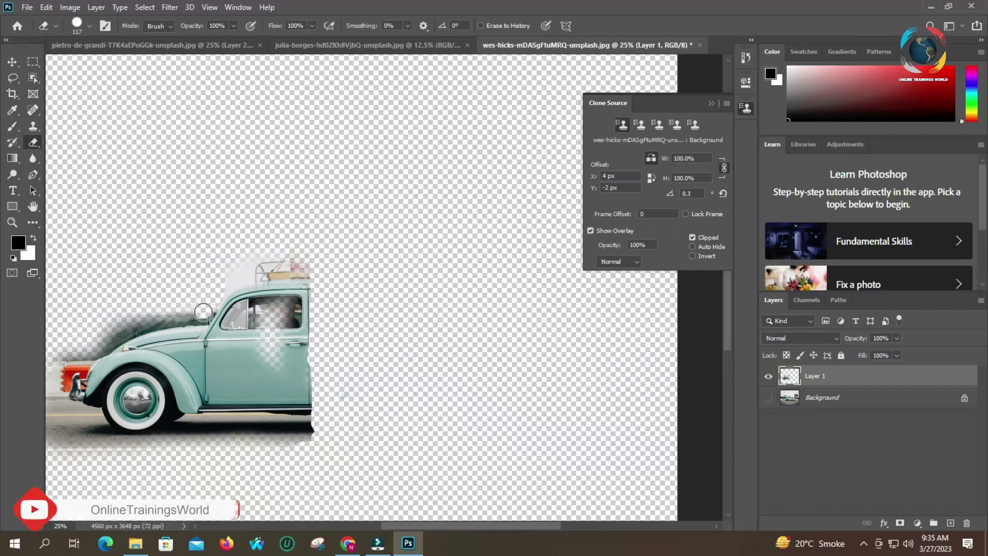
mouse_move(199, 314)
left_mouse_down()
mouse_move(129, 318)
mouse_move(99, 340)
mouse_move(158, 315)
left_mouse_up()
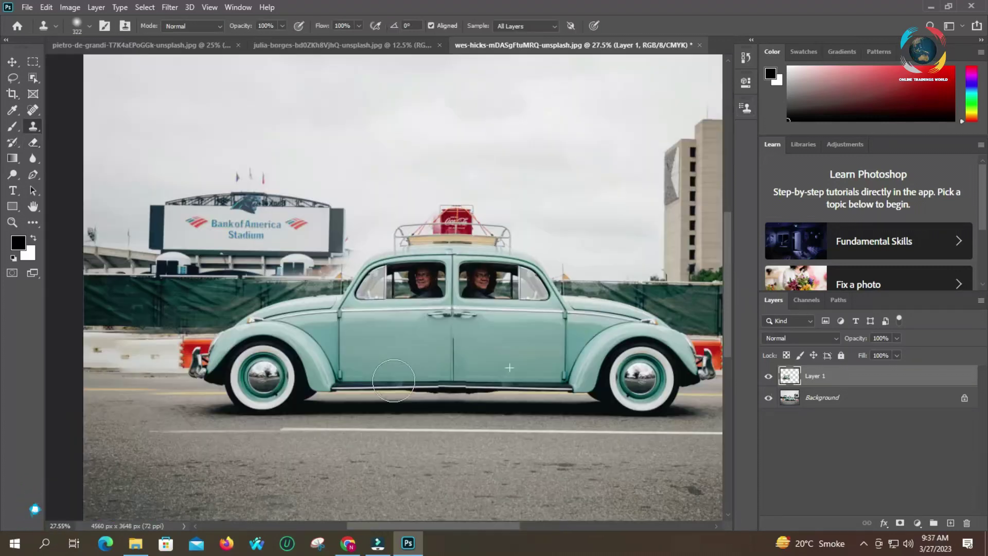
Touch up the cloned door's lower edge, the red cooler on the roof rack and the road barrier behind the car with the Clone Stamp
mouse_move(393, 381)
left_mouse_down()
mouse_move(403, 386)
mouse_move(372, 374)
mouse_move(406, 361)
left_mouse_up()
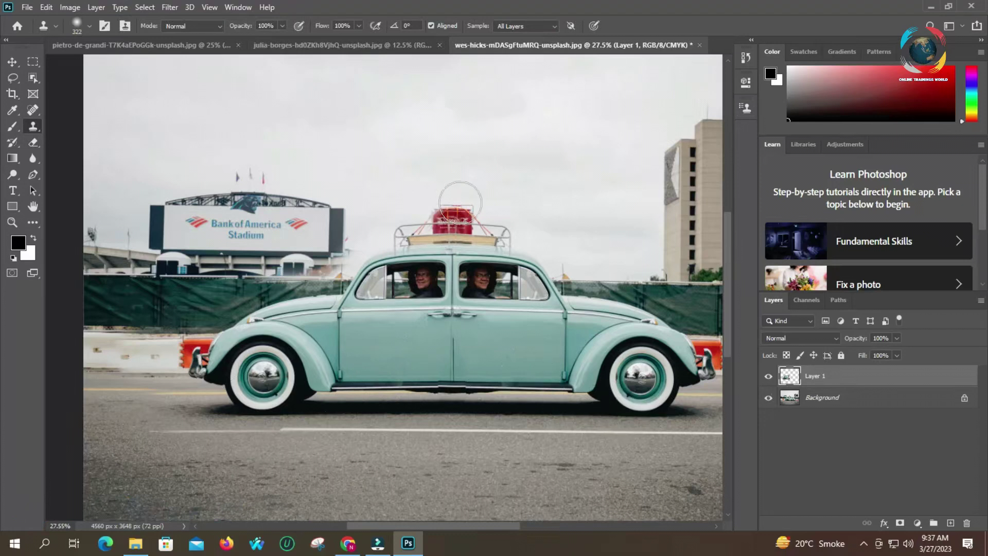
mouse_move(445, 211)
left_mouse_down()
mouse_move(429, 219)
mouse_move(434, 229)
mouse_move(465, 217)
left_mouse_up()
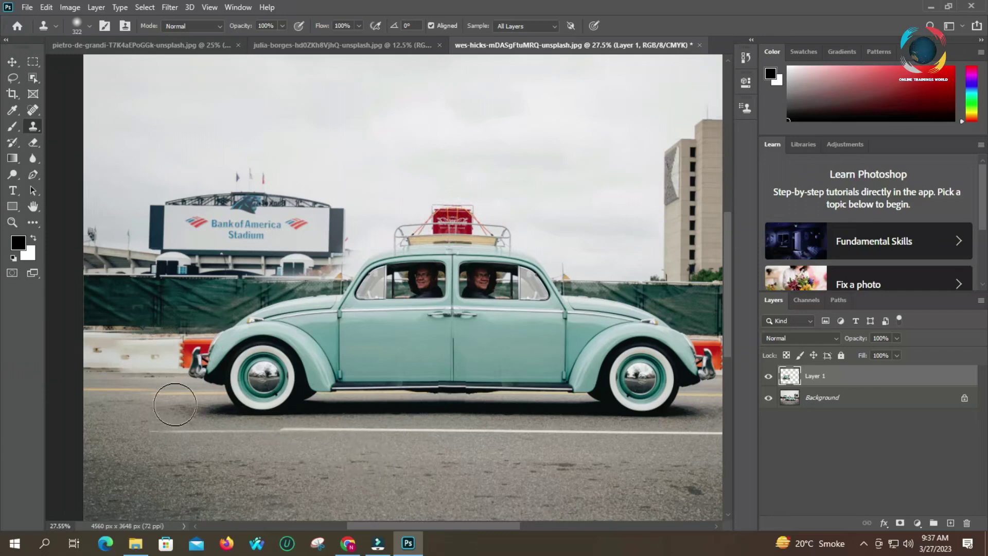
left_click_drag(110, 351, 119, 353)
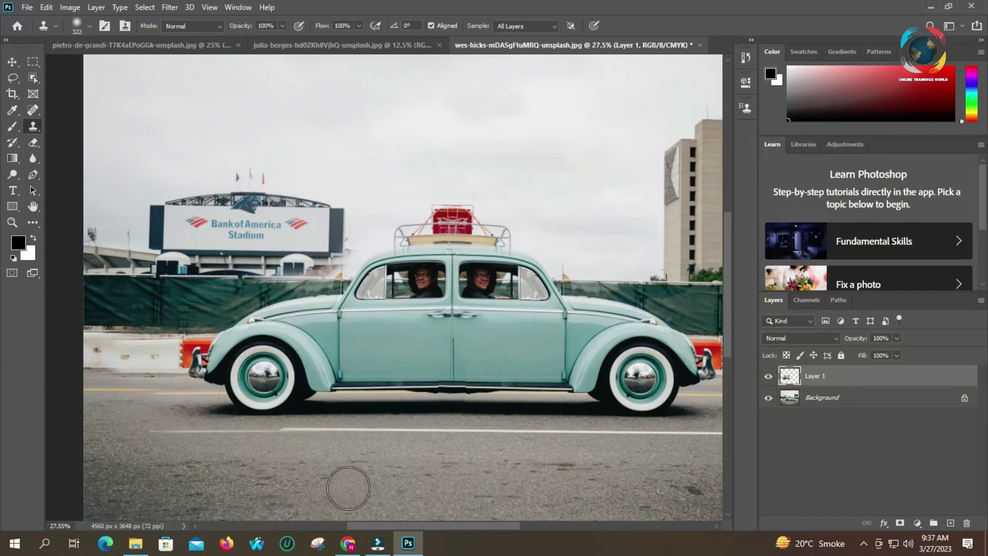